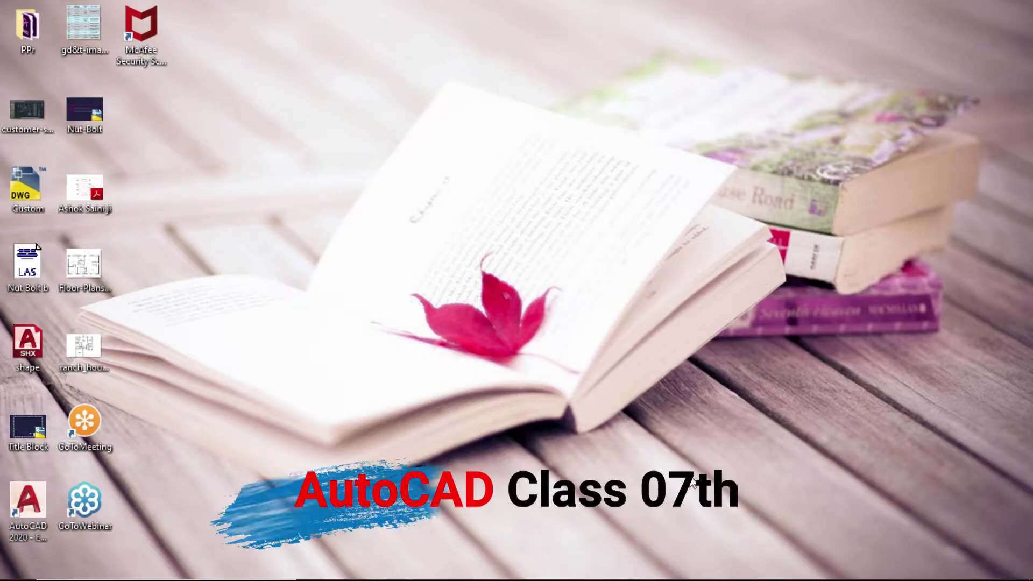
# - Review the class slide listing the Limits and Units commands in PowerPoint, and switch to the empty drawing in AutoCAD
pyautogui.click(724, 569)
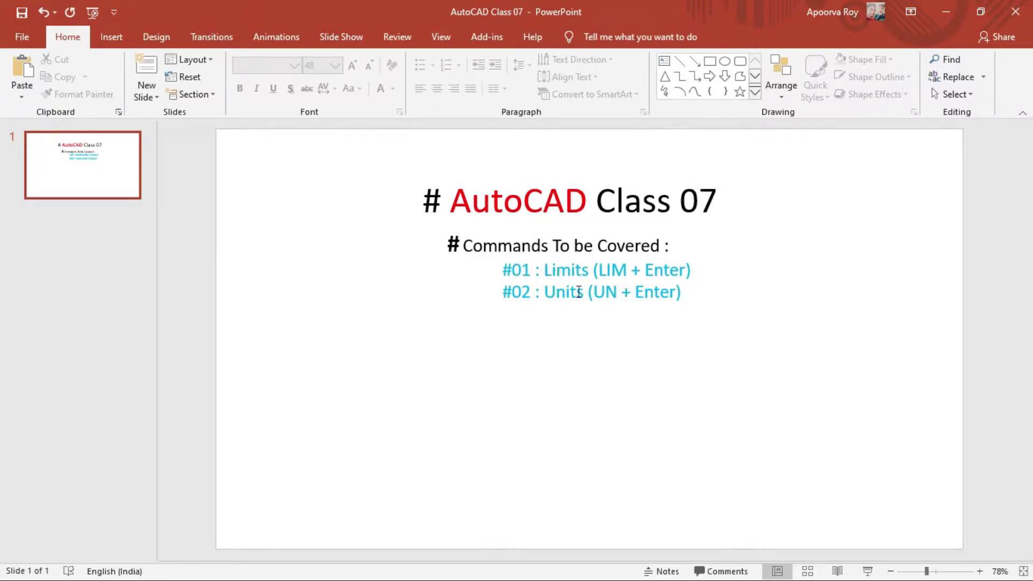
pyautogui.hotkey('alt', 'Tab')
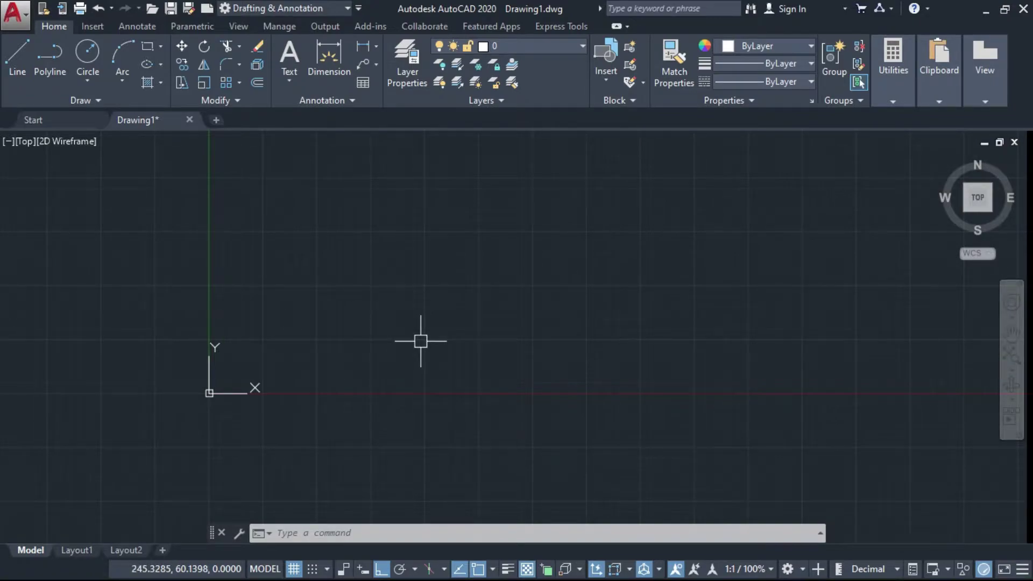
pyautogui.scroll(-6, 420, 341)
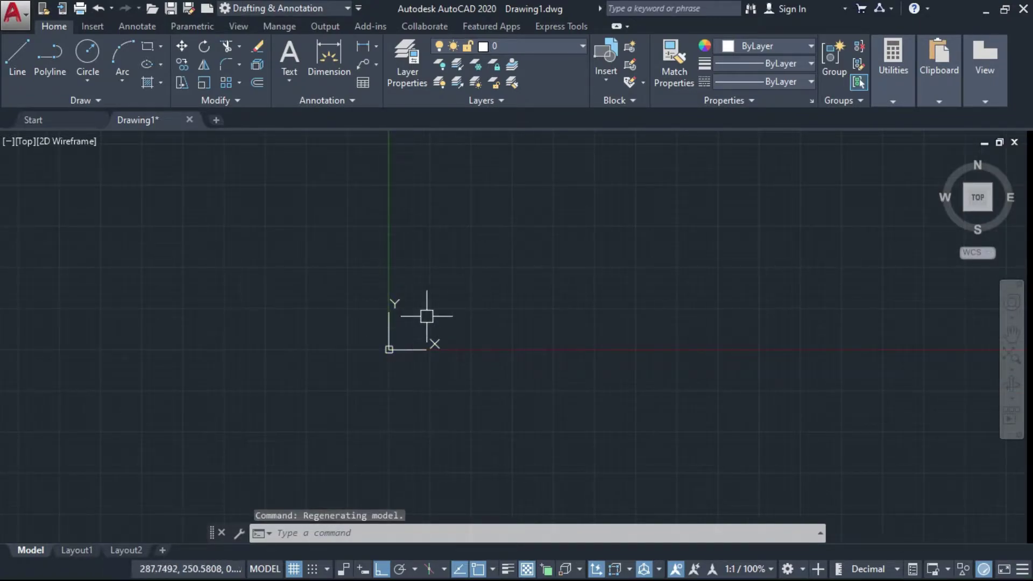
pyautogui.scroll(6, 409, 338)
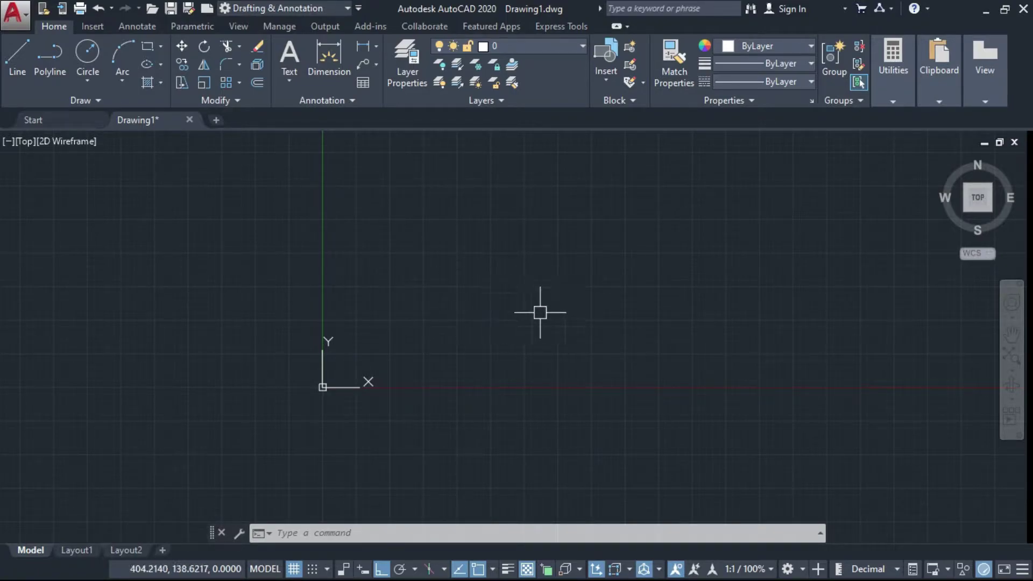
# - Set the model space limits with the lower left corner at 0,0 and the upper right corner at 297,210
pyautogui.click(438, 532)
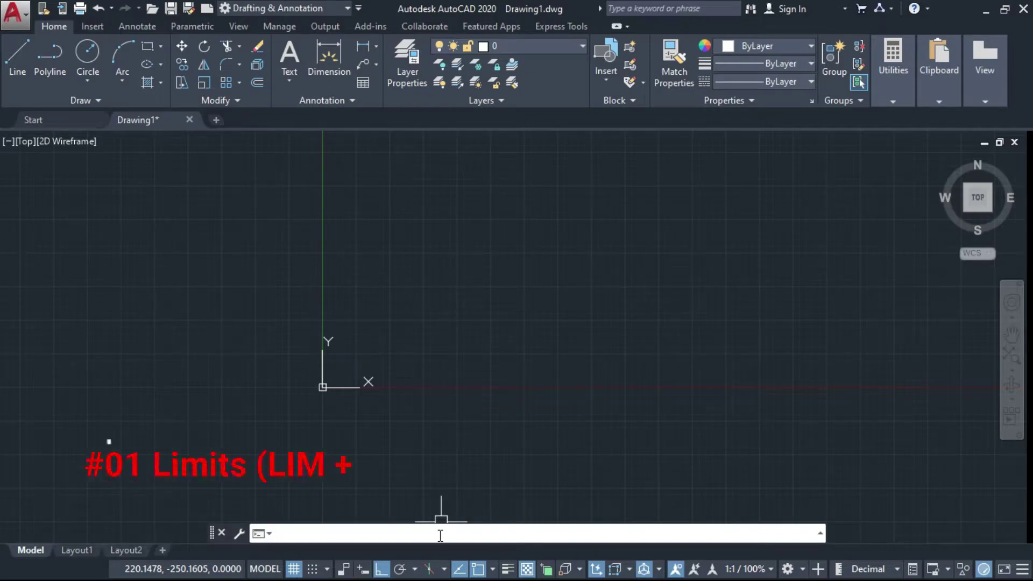
pyautogui.write('lim')
pyautogui.press('Return')
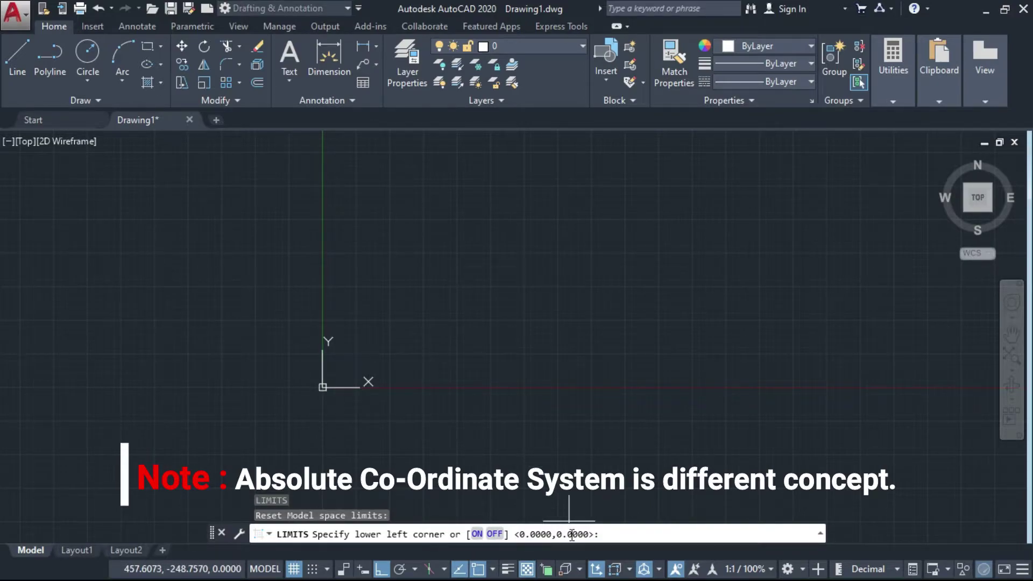
pyautogui.click(624, 536)
pyautogui.write('0,0')
pyautogui.press('Return')
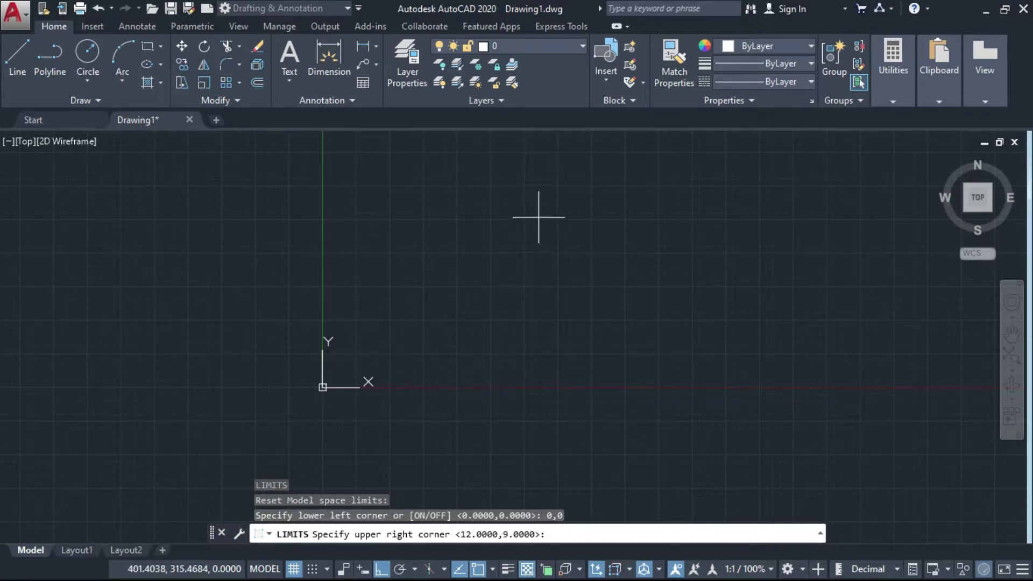
pyautogui.click(583, 535)
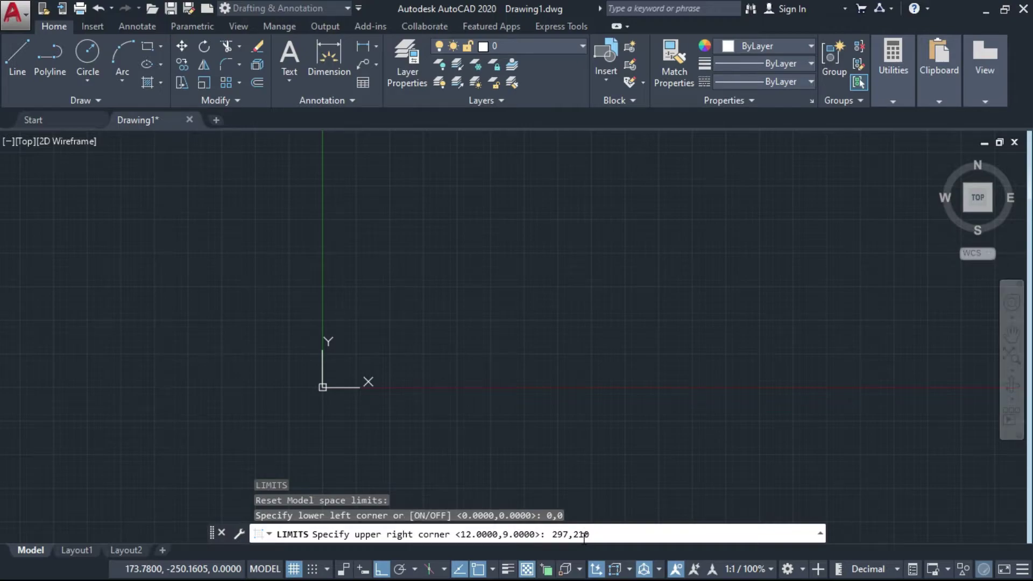
pyautogui.press('Return')
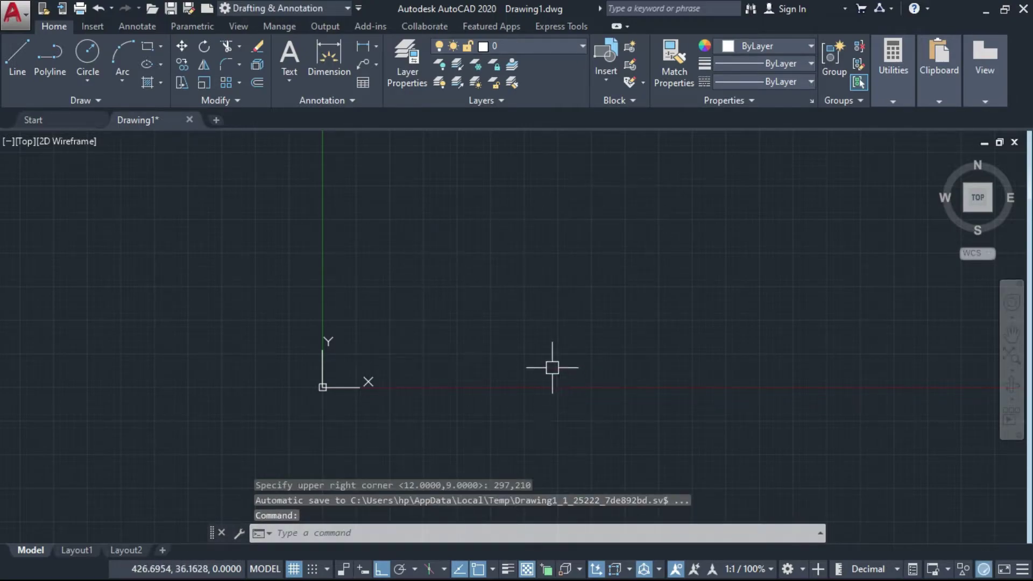
# - Turn limits checking on with the LIMITS command
pyautogui.write('l')
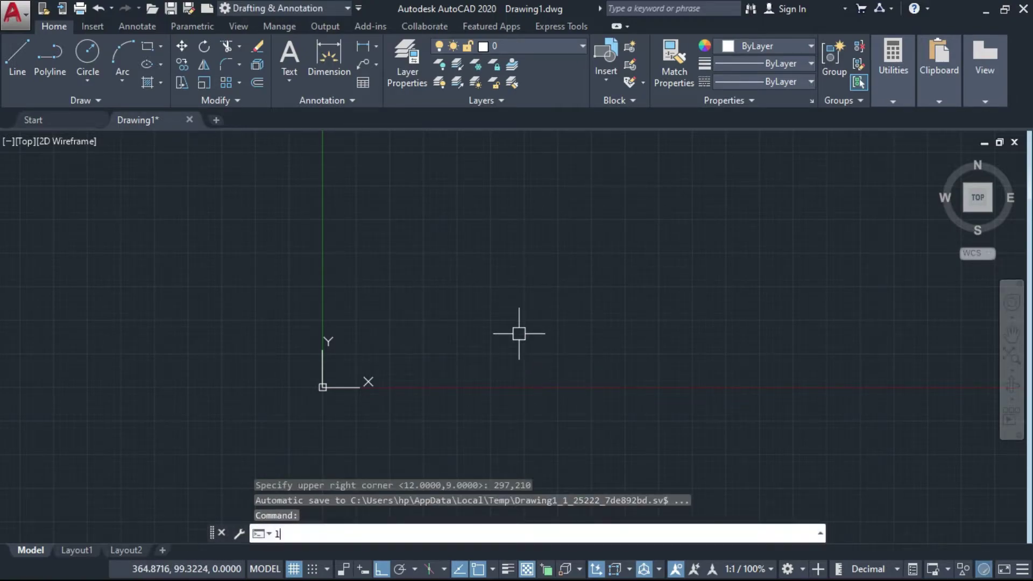
pyautogui.write('im')
pyautogui.press('Return')
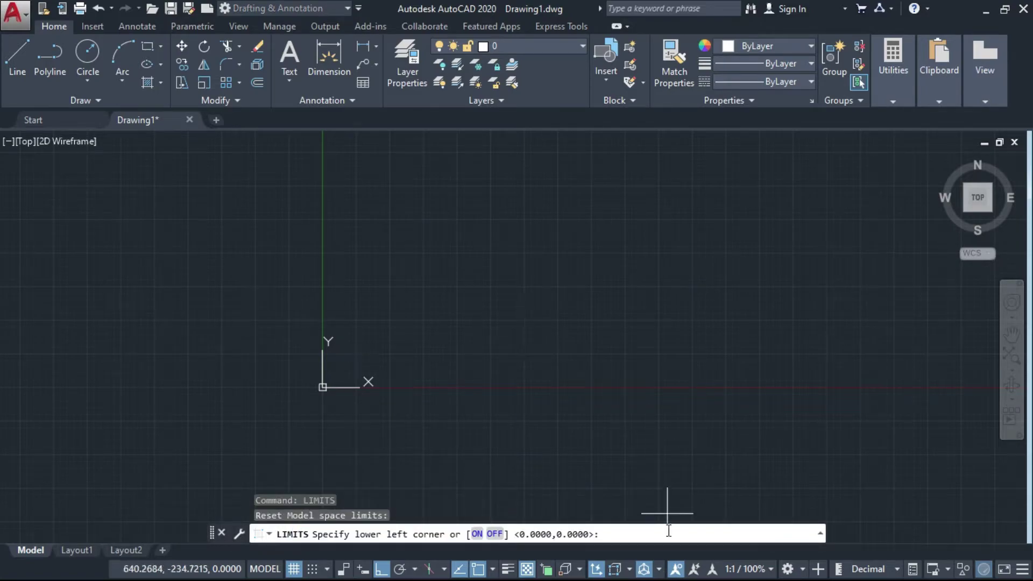
pyautogui.click(476, 534)
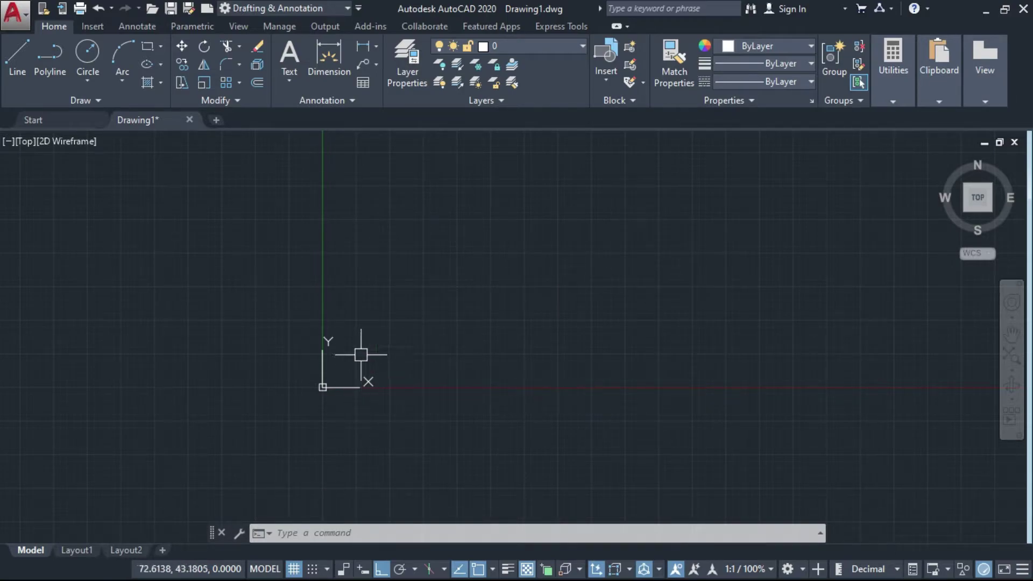
# - Draw a 297 by 210 rectangle from line segments, starting at 0,0, to outline the drawing limits
pyautogui.write('l')
pyautogui.press('Return')
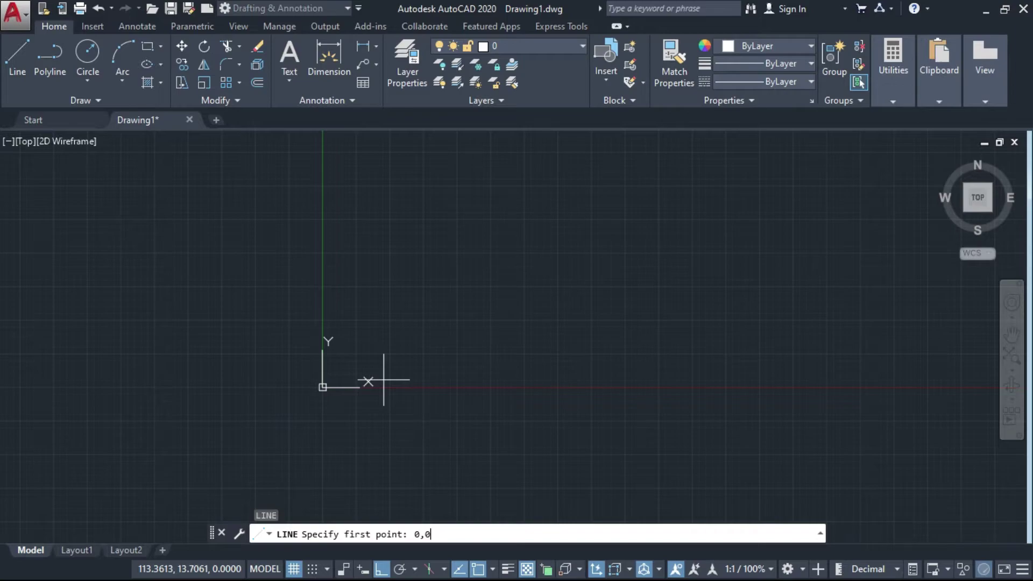
pyautogui.press('Return')
pyautogui.write('29')
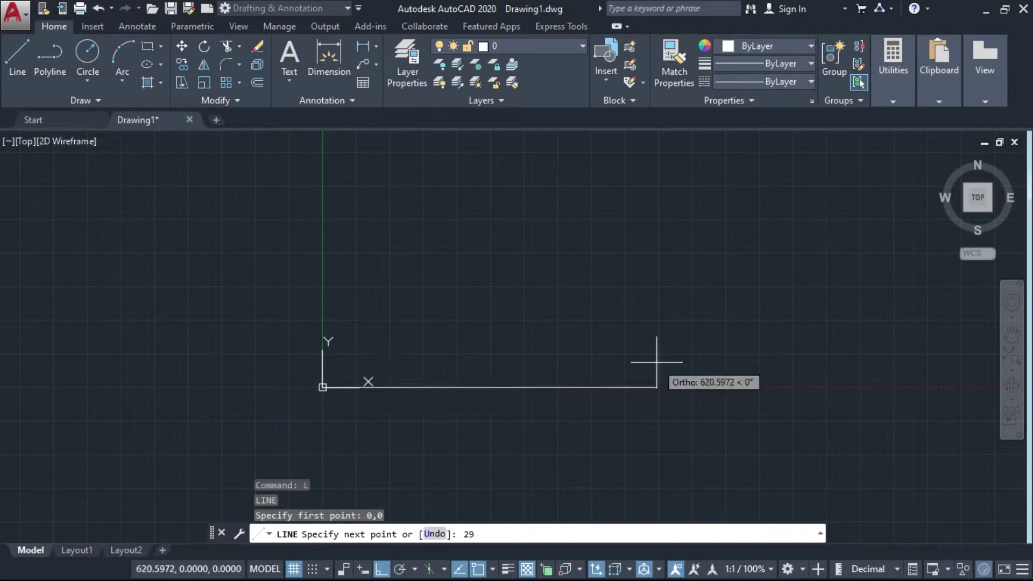
pyautogui.write('7')
pyautogui.press('Return')
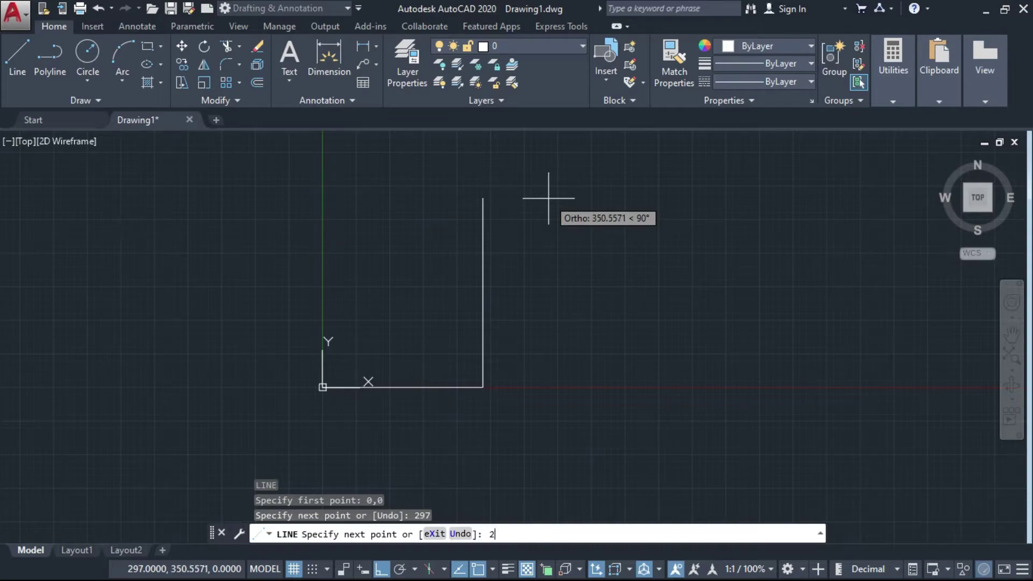
pyautogui.press('Return')
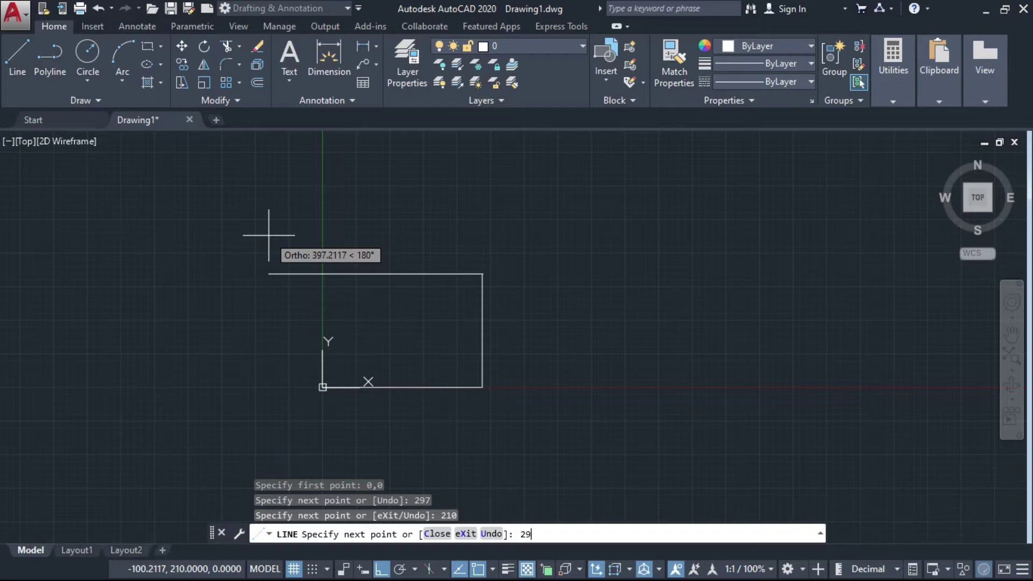
pyautogui.write('297')
pyautogui.press('Return')
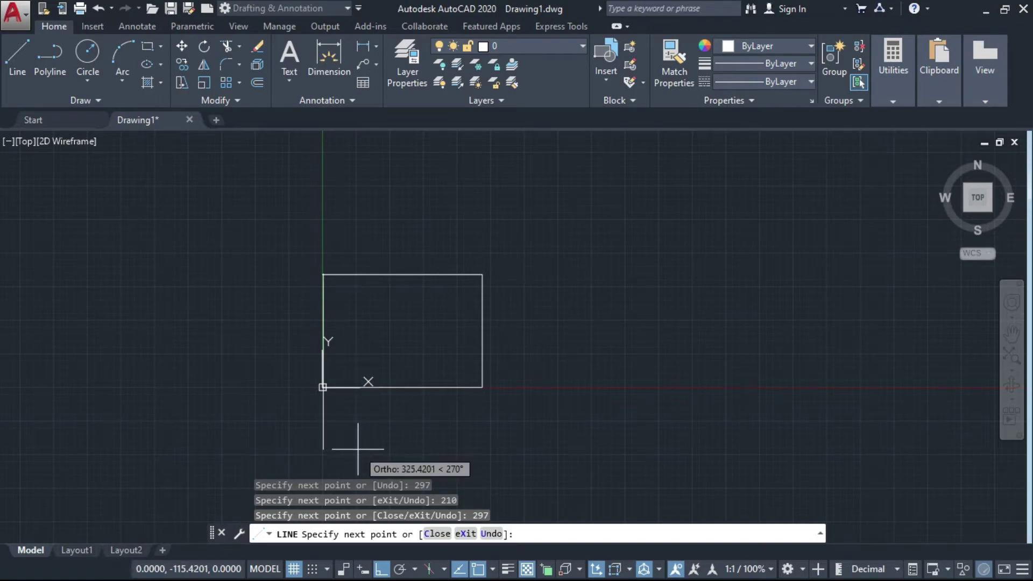
pyautogui.write('210')
pyautogui.press('Return')
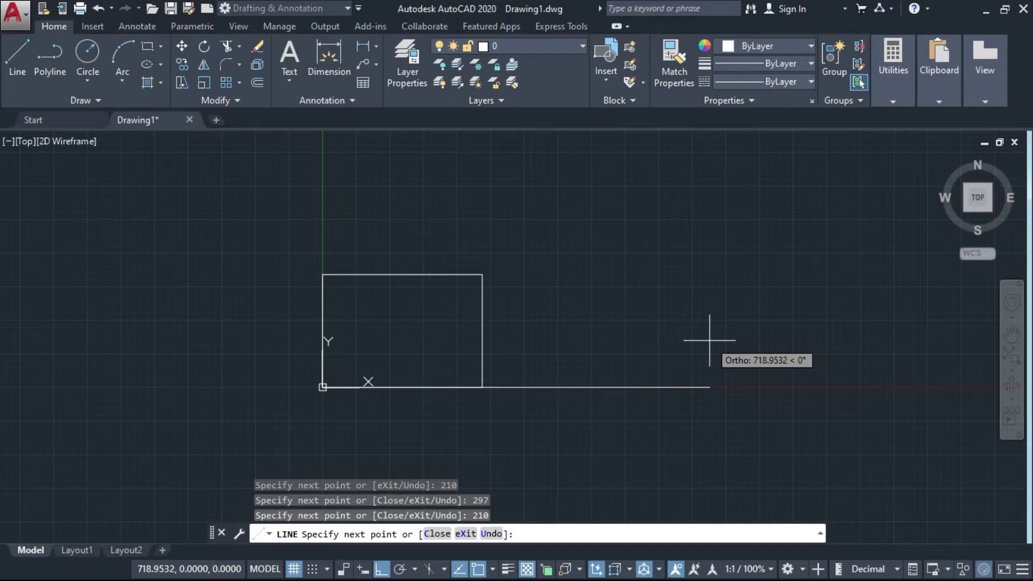
pyautogui.press('Escape')
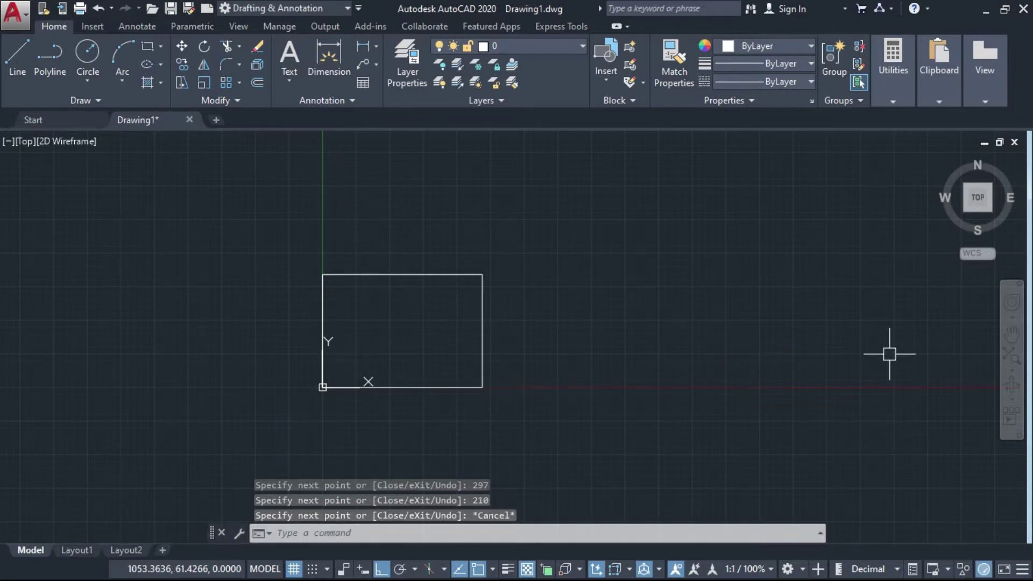
# - Turn Ortho off and draw a zigzag of five line segments inside the limits rectangle
pyautogui.scroll(4, 344, 365)
pyautogui.scroll(-4, 409, 344)
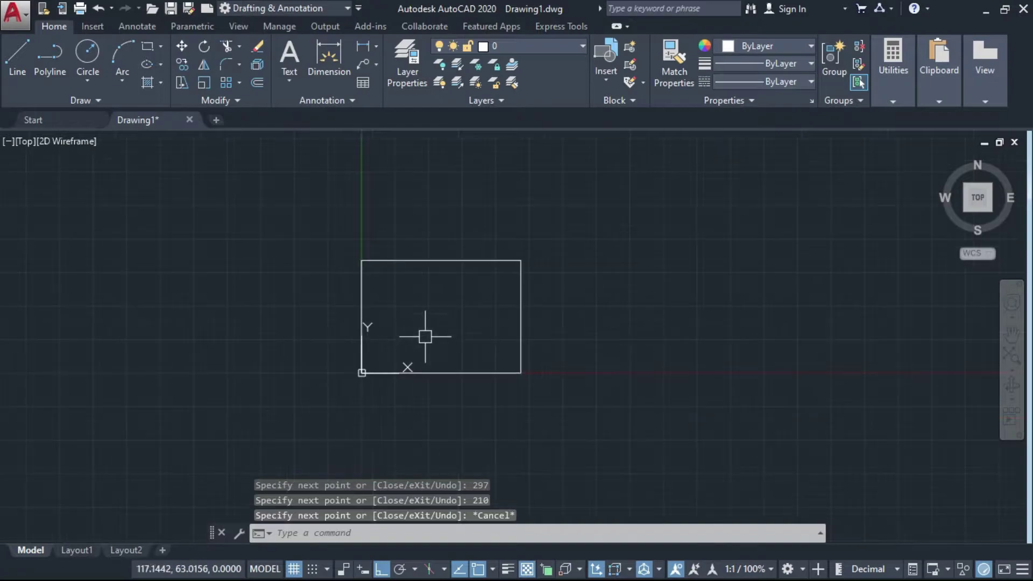
pyautogui.click(22, 60)
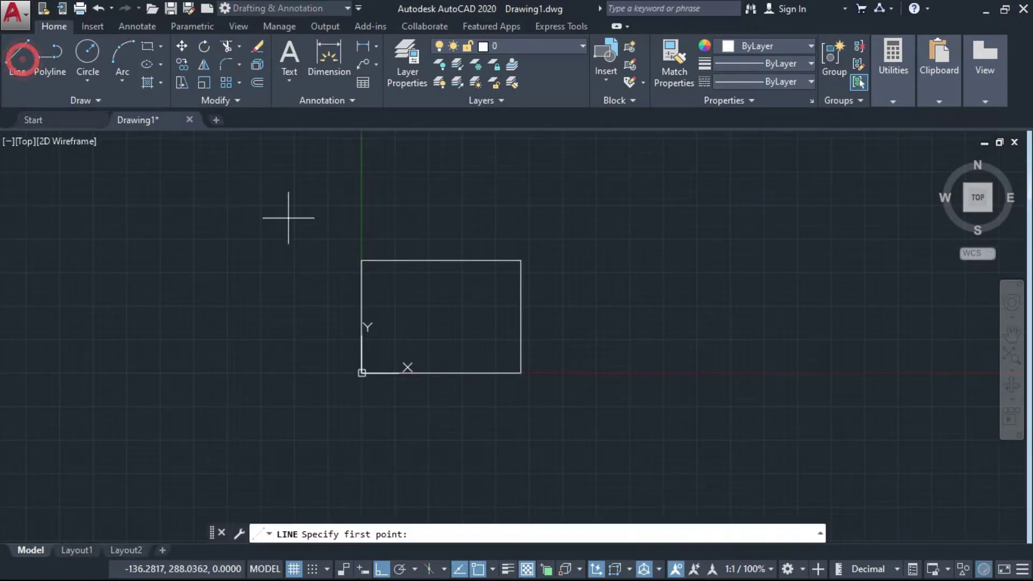
pyautogui.click(380, 339)
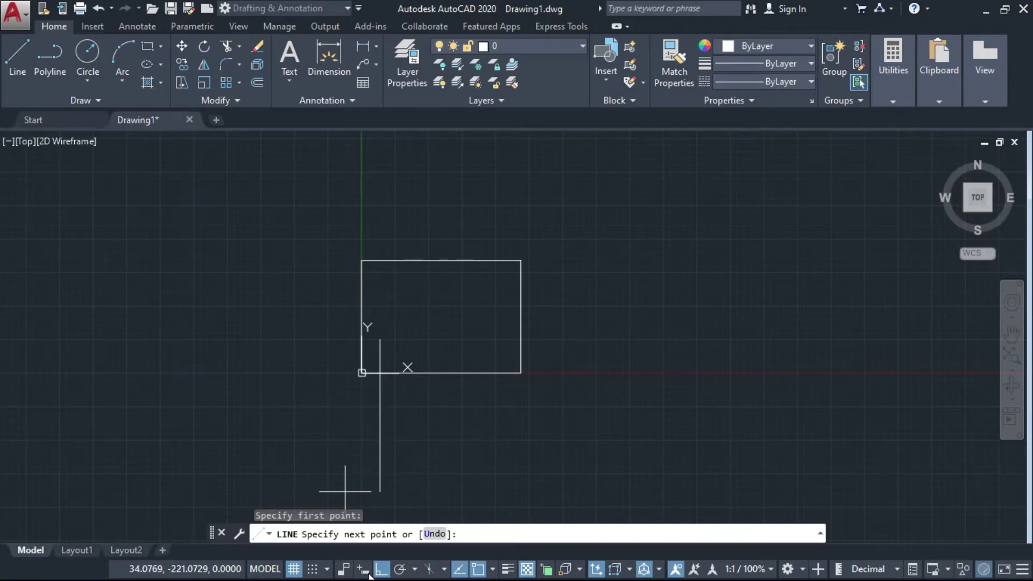
pyautogui.click(382, 570)
pyautogui.click(404, 292)
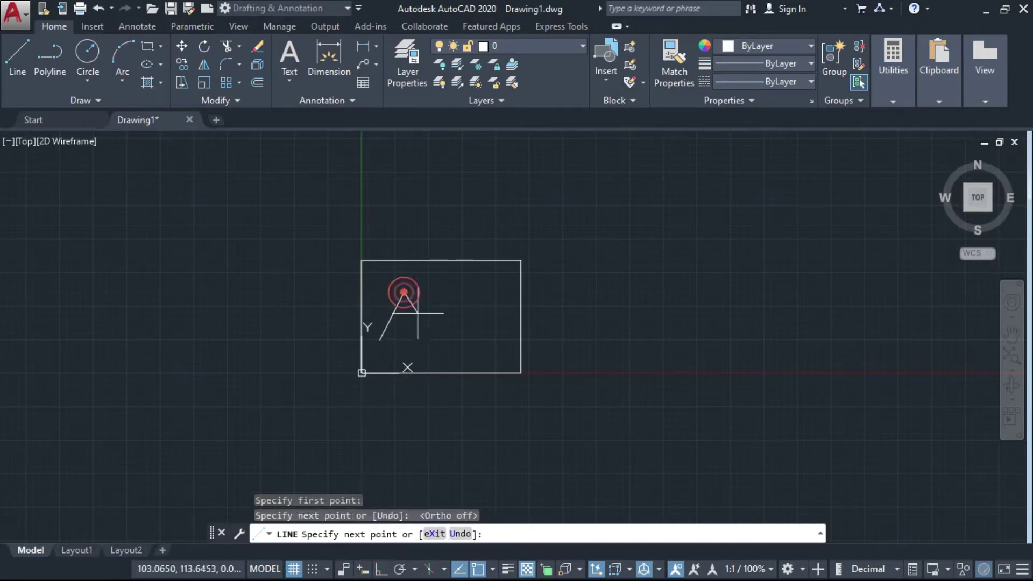
pyautogui.click(423, 322)
pyautogui.click(455, 273)
pyautogui.click(493, 322)
pyautogui.click(494, 281)
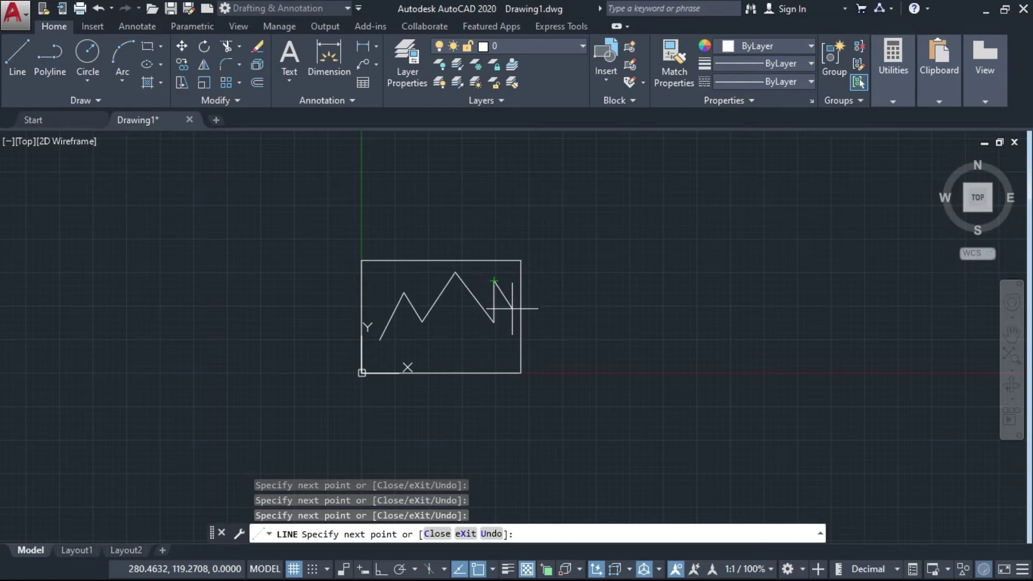
# - Try to continue the zigzag line to points outside the limits rectangle on all sides
pyautogui.click(618, 260)
pyautogui.click(667, 349)
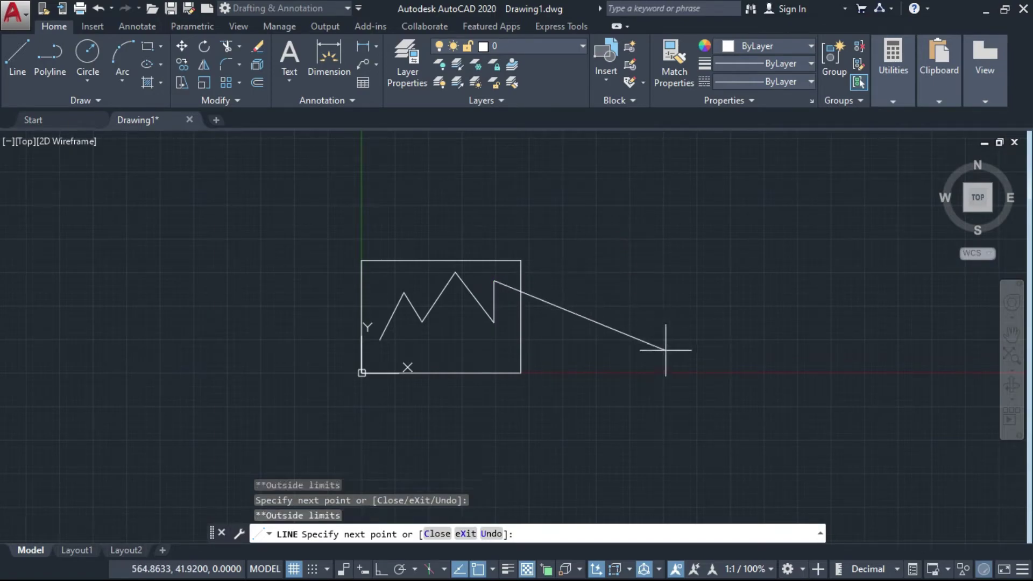
pyautogui.click(675, 315)
pyautogui.click(595, 454)
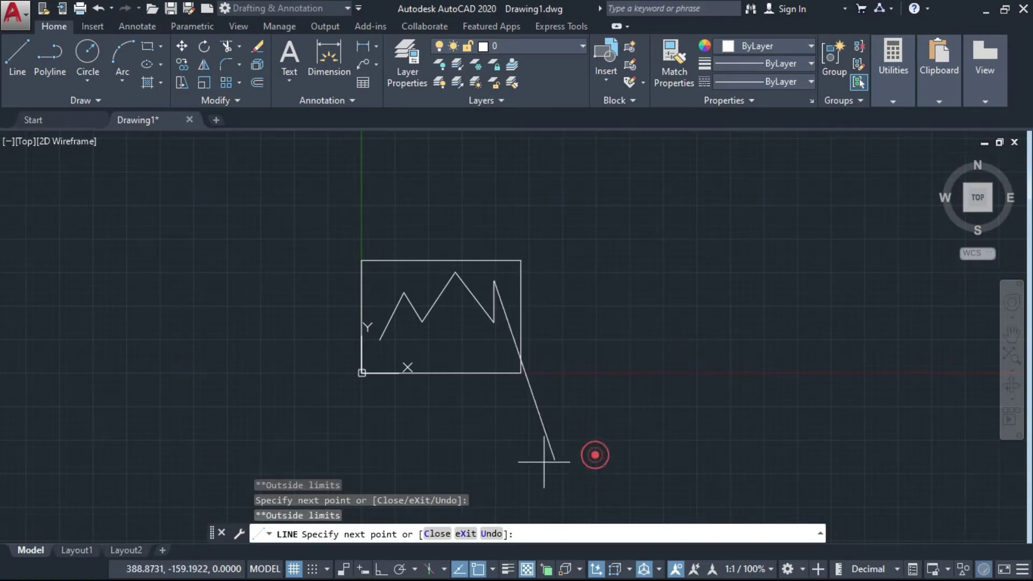
pyautogui.click(367, 444)
pyautogui.click(260, 308)
pyautogui.click(648, 308)
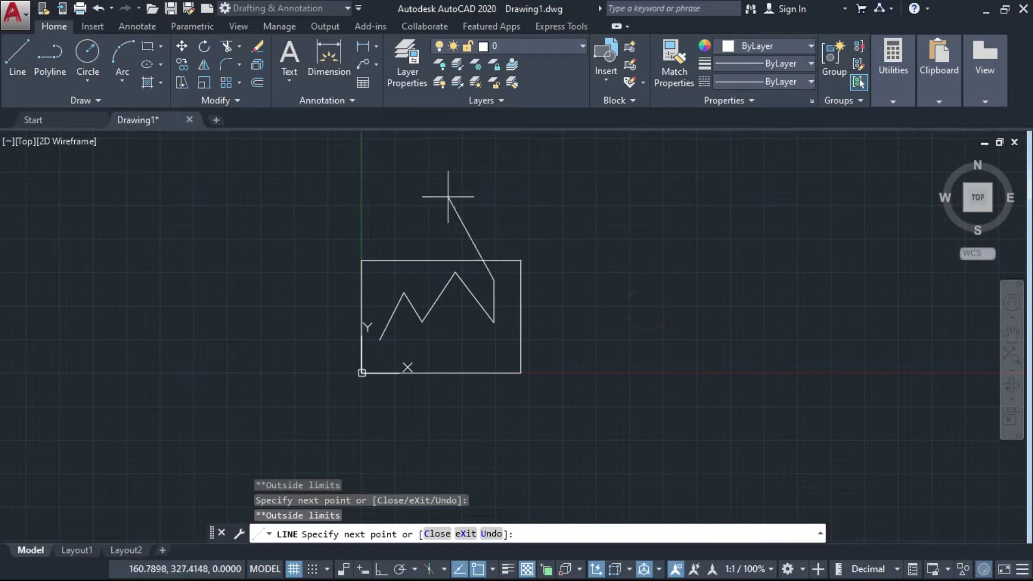
pyautogui.click(371, 219)
# - Continue the zigzag with two points near the rectangle's lower edge and close it back to its starting point
pyautogui.click(452, 358)
pyautogui.click(393, 358)
pyautogui.rightClick(404, 322)
pyautogui.click(430, 385)
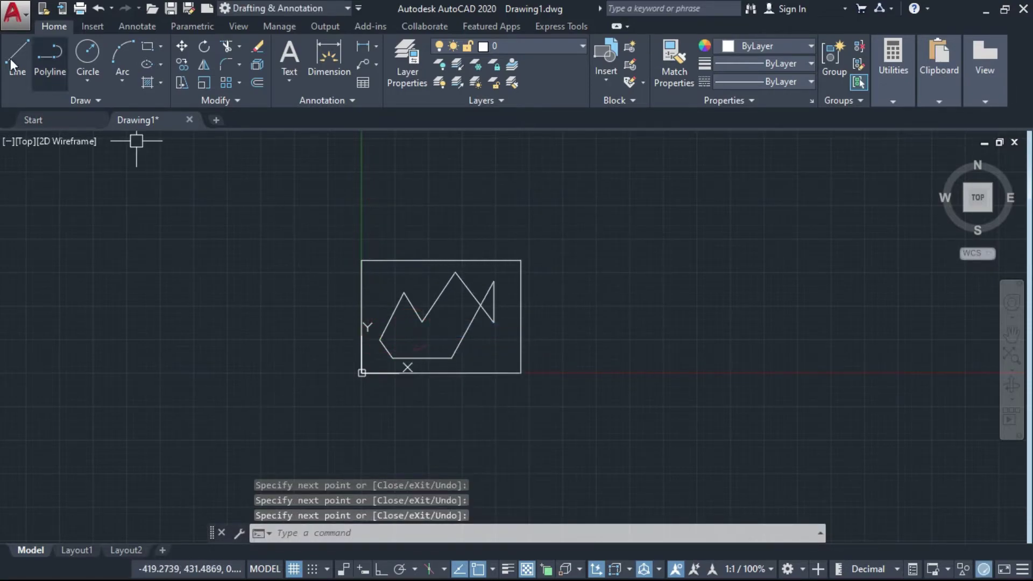
# - Try starting a line at several points outside the limits, and draw a closed four-sided shape inside the rectangle
pyautogui.click(18, 57)
pyautogui.click(286, 240)
pyautogui.click(385, 189)
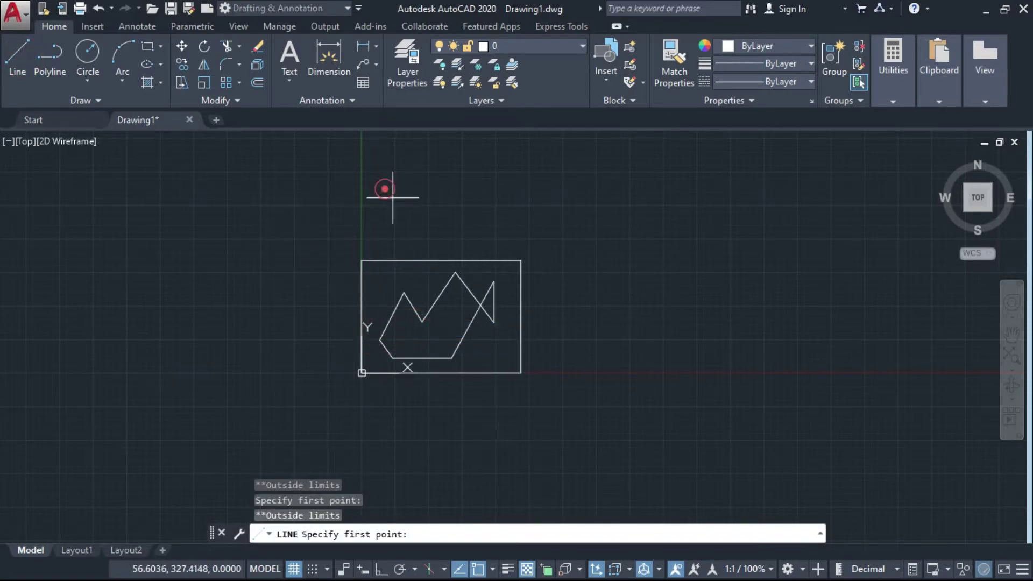
pyautogui.click(416, 206)
pyautogui.click(508, 197)
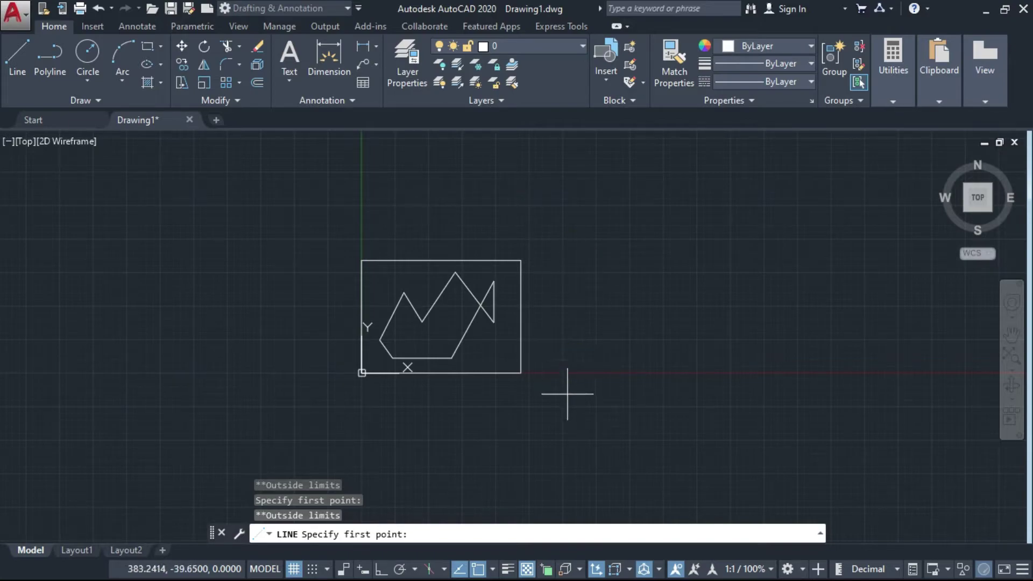
pyautogui.click(687, 217)
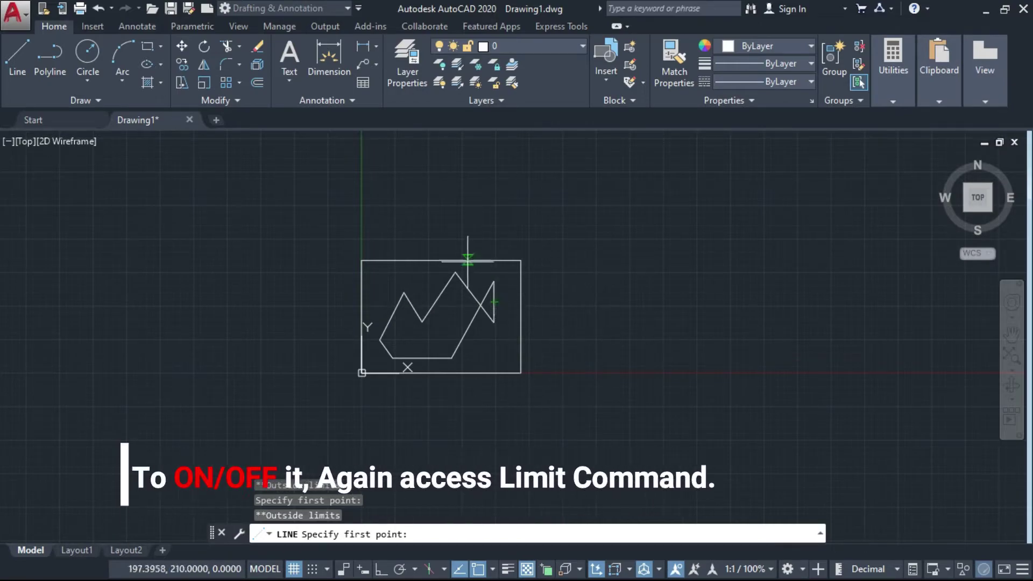
pyautogui.click(553, 382)
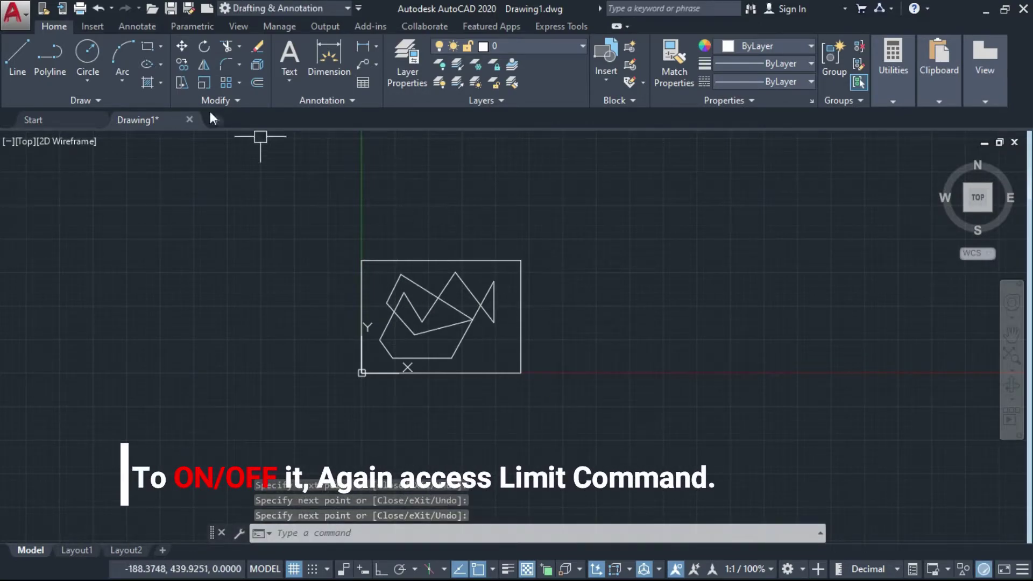
# - Draw a small circle inside the limits rectangle, over the closed line shapes
pyautogui.click(85, 53)
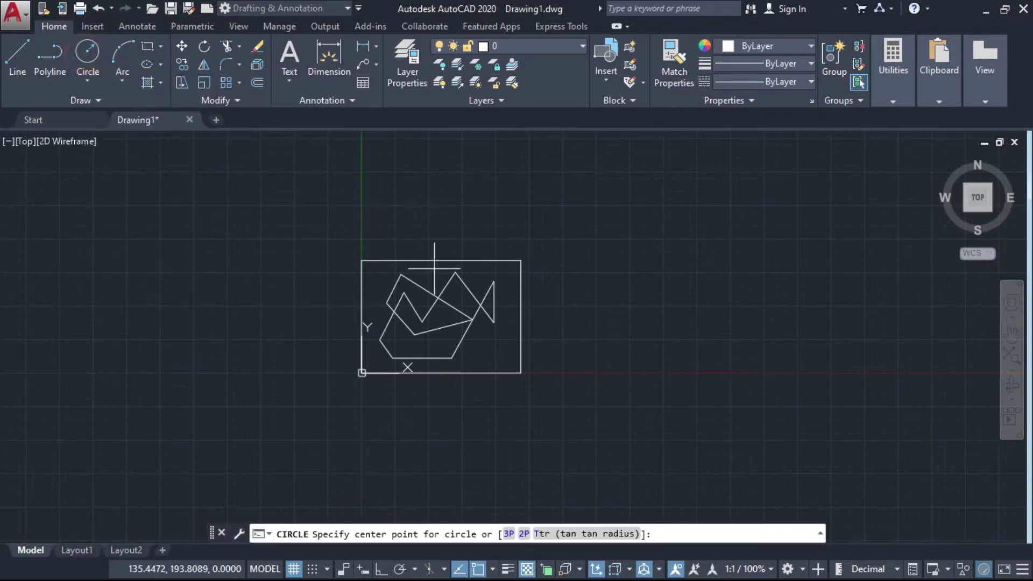
pyautogui.click(430, 311)
pyautogui.click(451, 332)
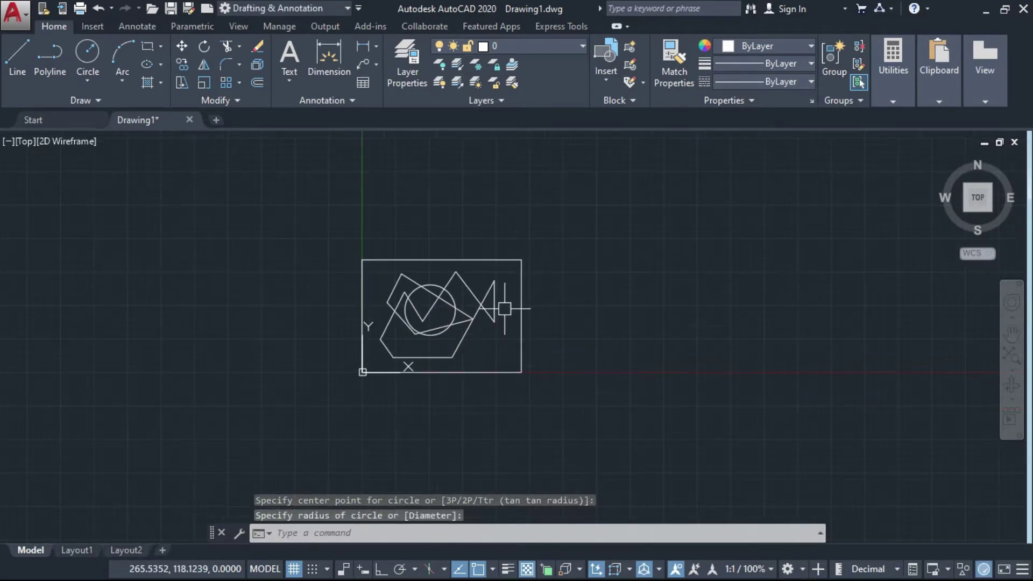
# - Try placing the center of a circle at several points outside the limits rectangle on all sides
pyautogui.click(88, 51)
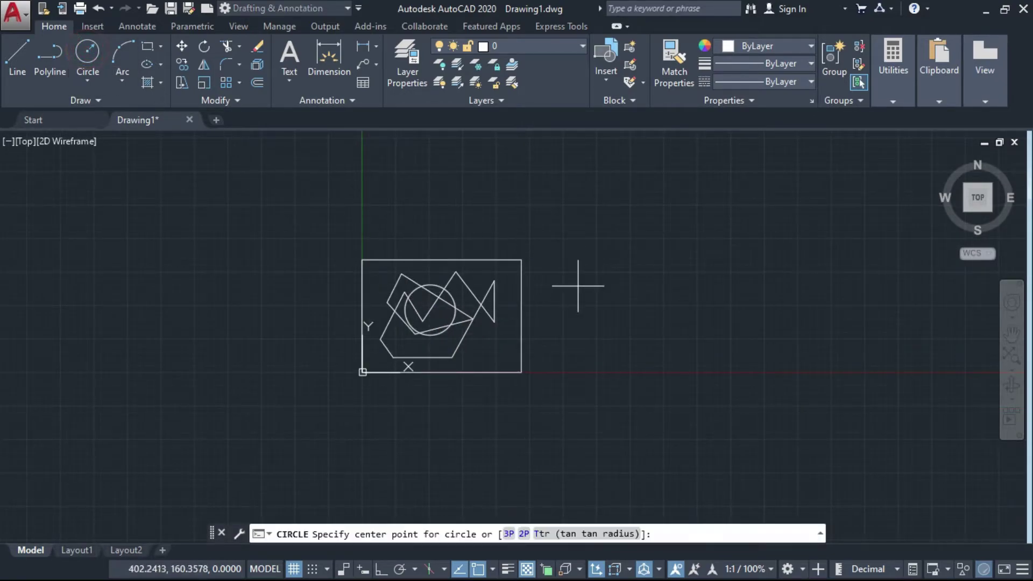
pyautogui.click(561, 282)
pyautogui.click(584, 398)
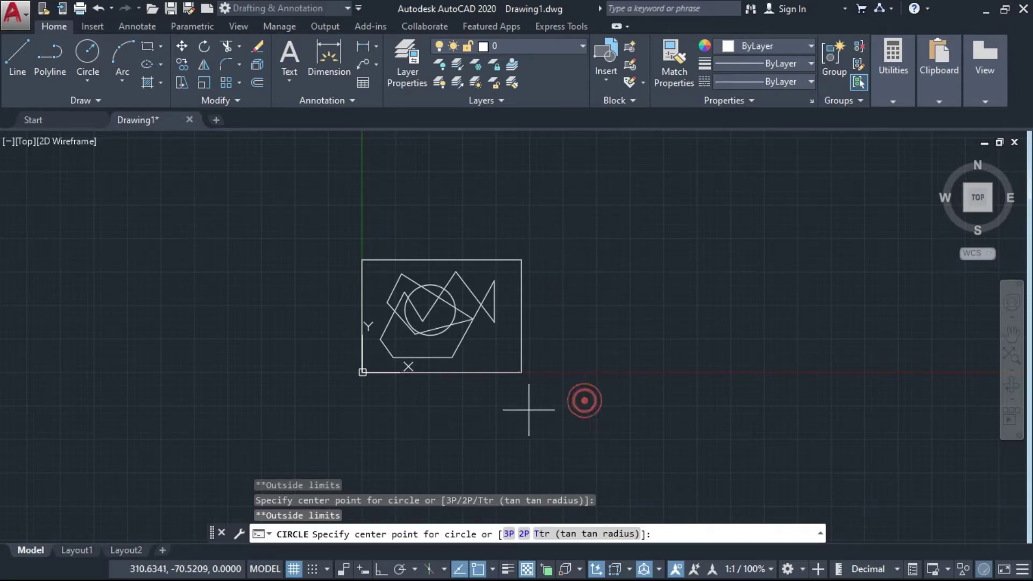
pyautogui.click(299, 417)
pyautogui.click(554, 201)
pyautogui.click(599, 360)
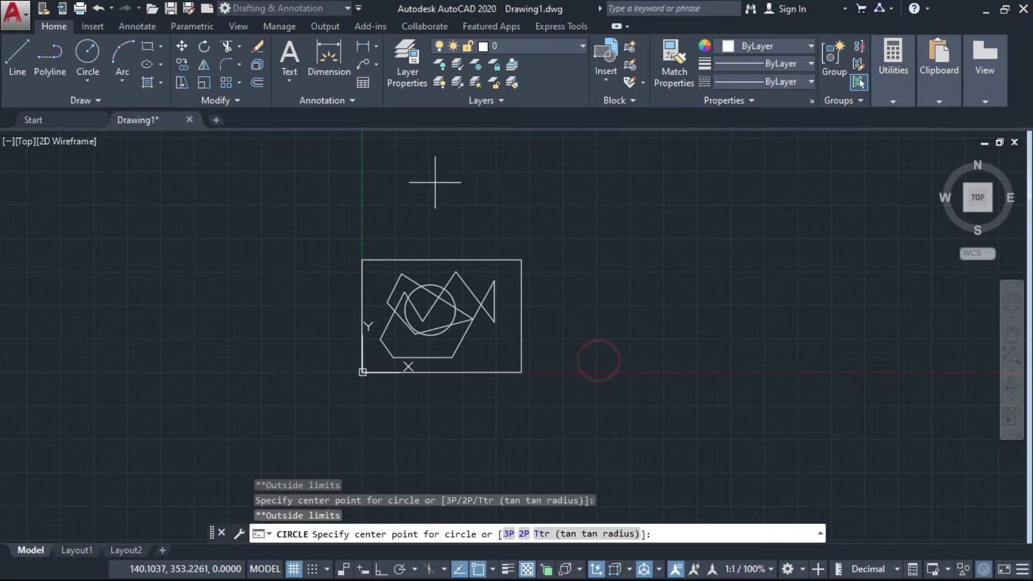
pyautogui.click(366, 221)
pyautogui.click(557, 413)
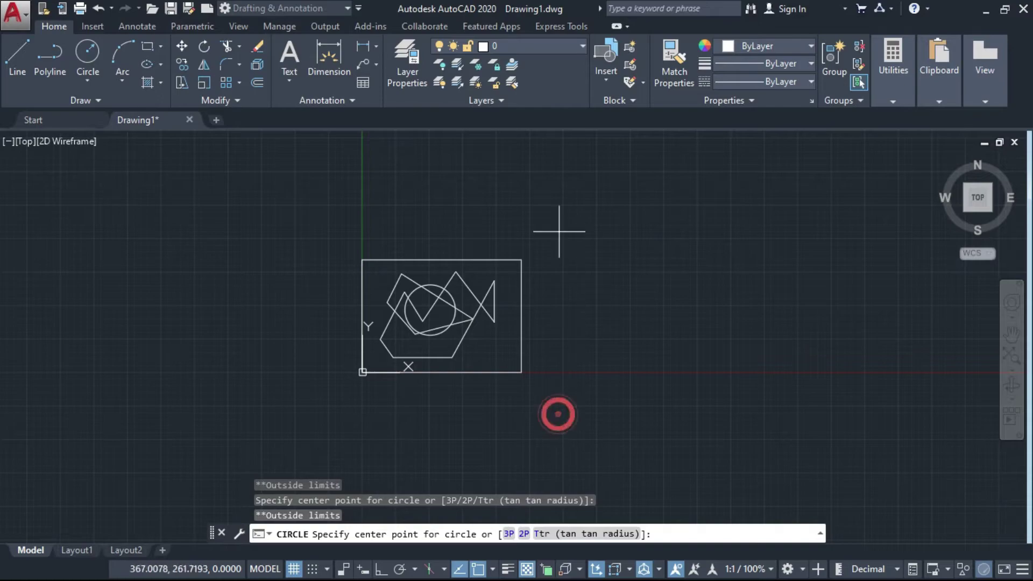
pyautogui.click(284, 424)
pyautogui.click(568, 415)
pyautogui.click(546, 185)
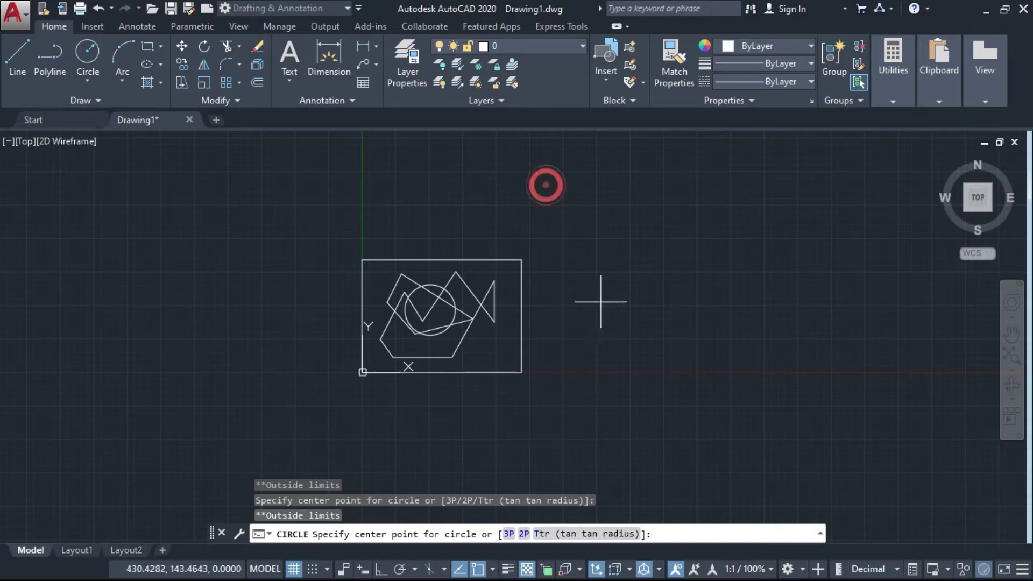
# - Draw a circle centered just inside the rectangle's upper-right corner with its circumference reaching past the limits, and try starting another circle outside them
pyautogui.click(511, 272)
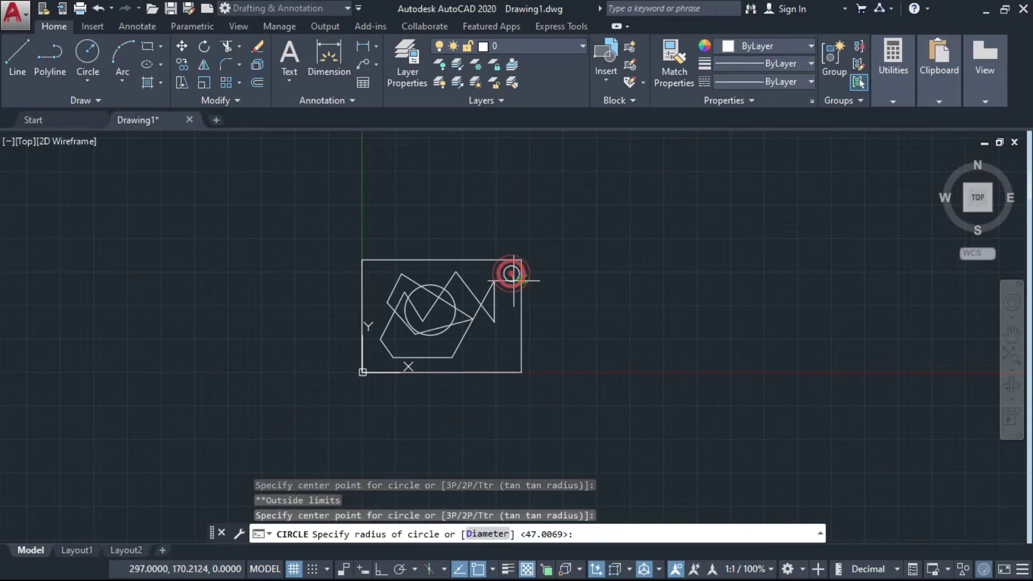
pyautogui.click(540, 314)
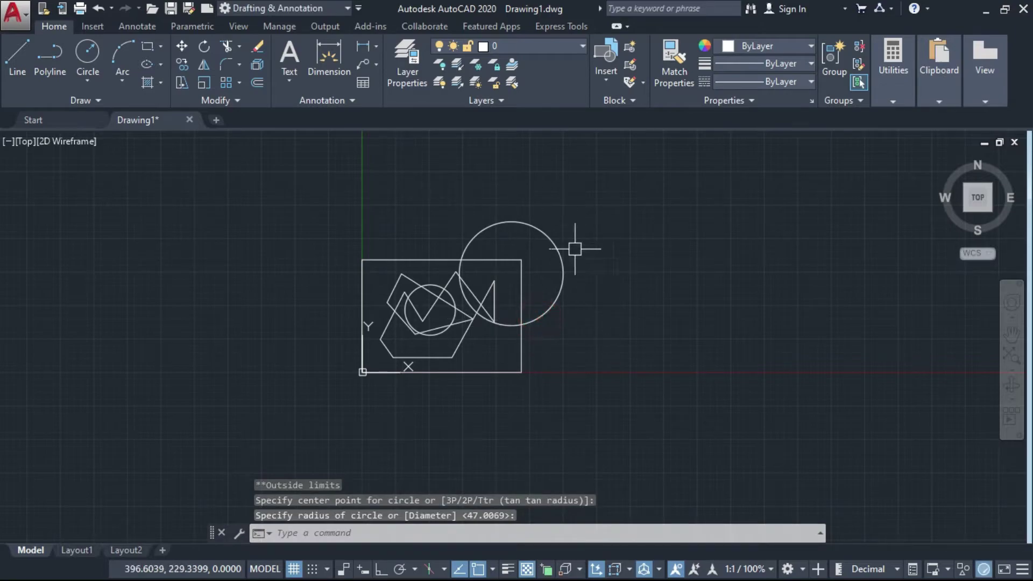
pyautogui.scroll(4, 506, 261)
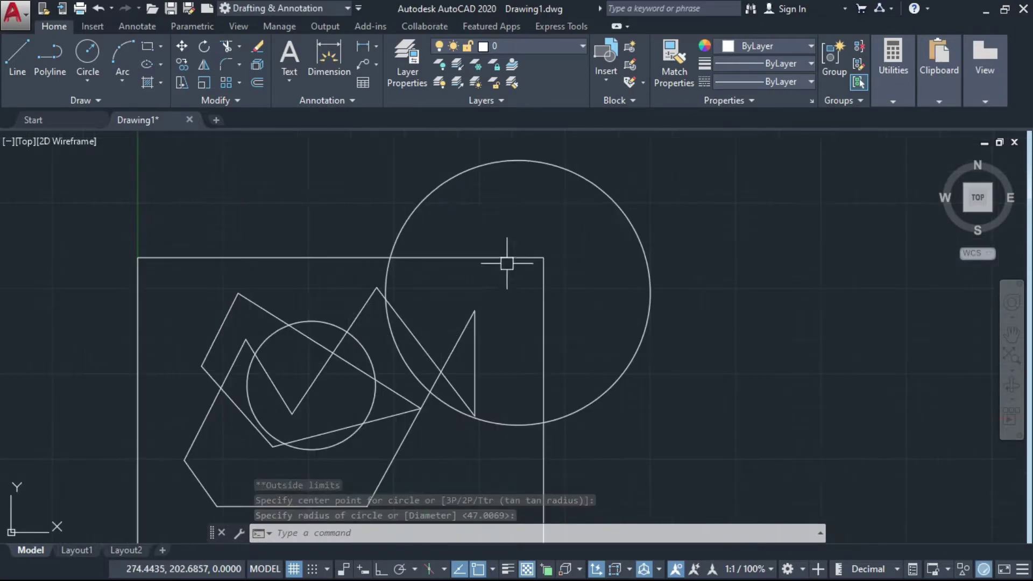
pyautogui.click(492, 167)
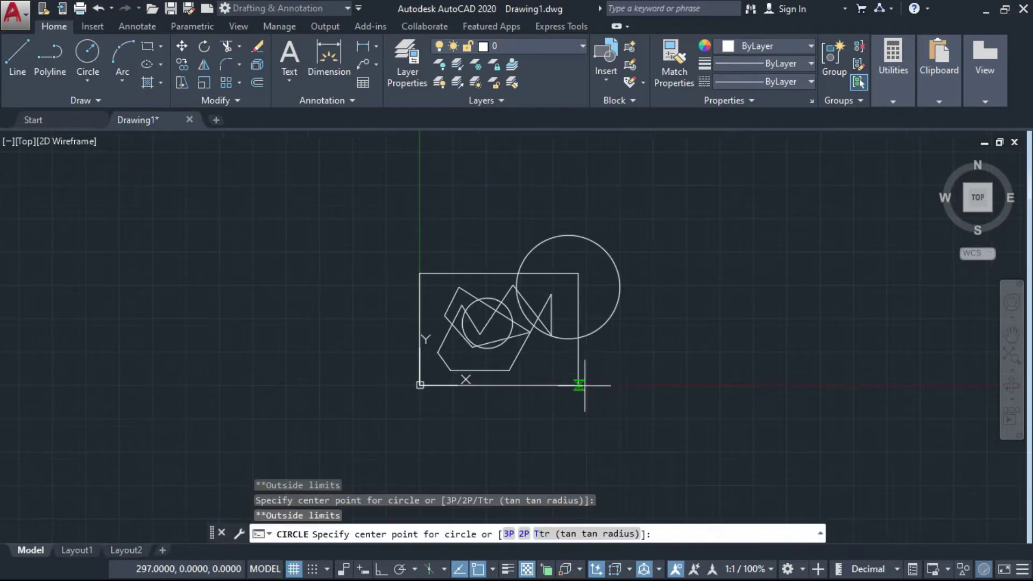
pyautogui.press('Escape')
# - Turn limits checking off with the LIMITS command
pyautogui.click(526, 348)
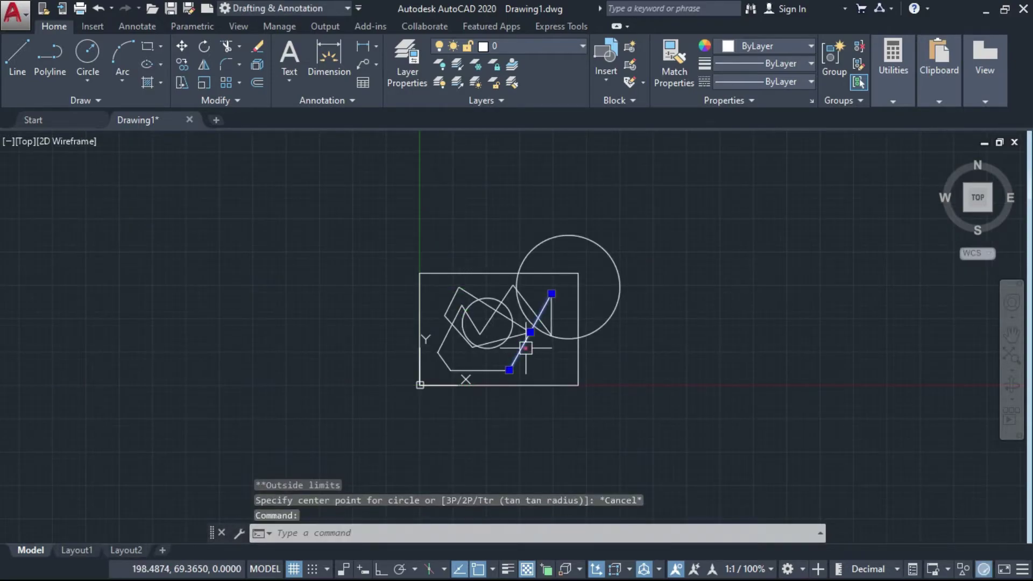
pyautogui.write('li')
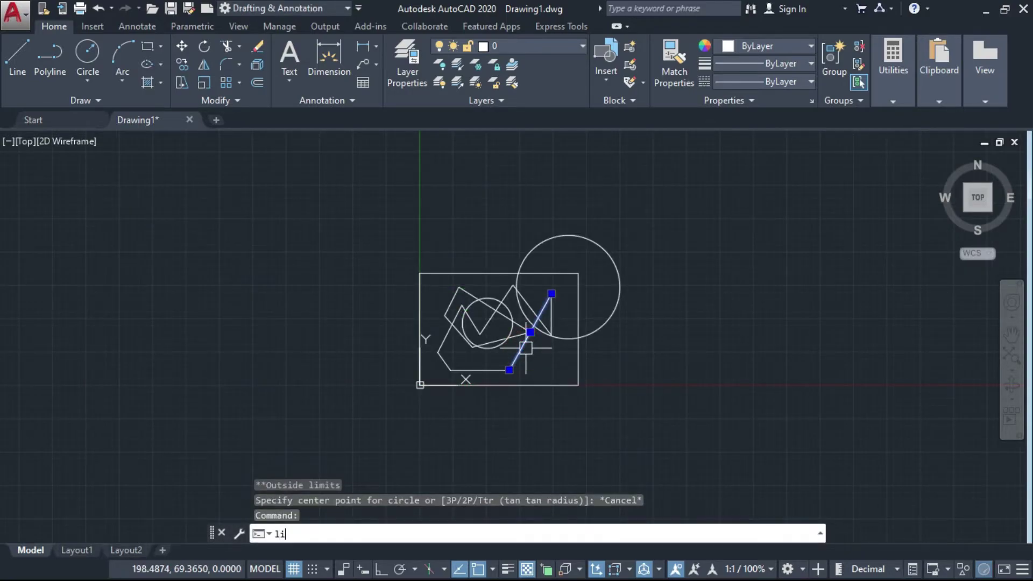
pyautogui.write('m')
pyautogui.press('Return')
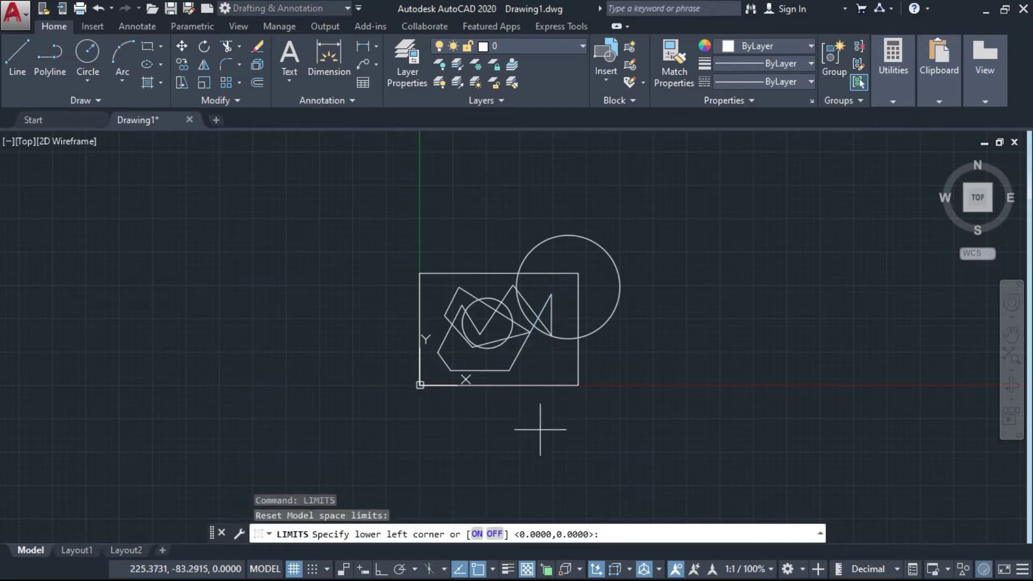
pyautogui.click(494, 535)
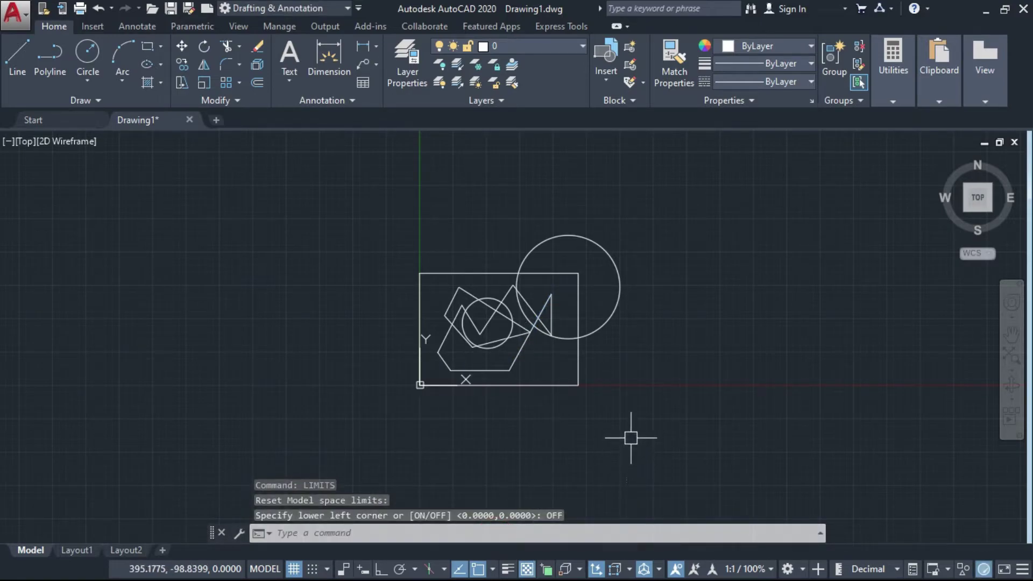
# - Draw a large closed irregular outline of straight lines around the rectangle, with all its points outside the limits
pyautogui.click(19, 56)
pyautogui.click(516, 203)
pyautogui.click(691, 173)
pyautogui.click(725, 259)
pyautogui.click(862, 173)
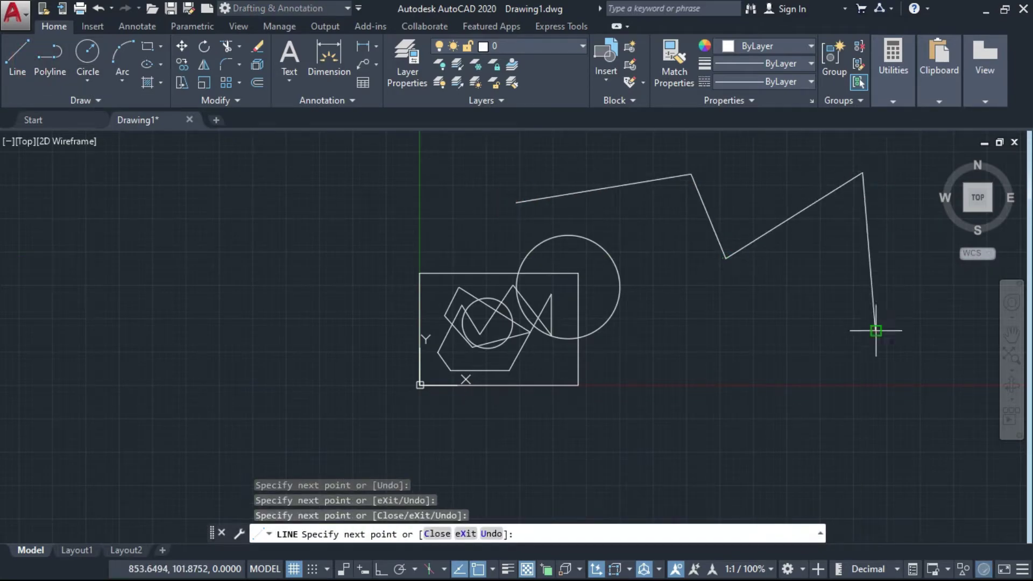
pyautogui.click(876, 331)
pyautogui.click(734, 440)
pyautogui.click(619, 432)
pyautogui.click(507, 471)
pyautogui.click(417, 429)
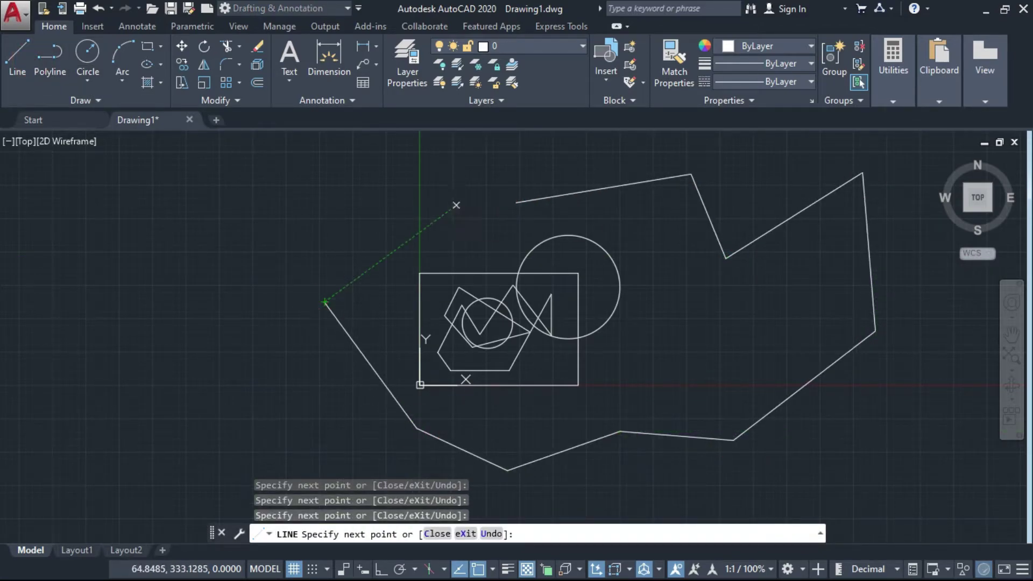
pyautogui.click(325, 302)
pyautogui.click(456, 206)
pyautogui.click(536, 242)
pyautogui.click(516, 203)
pyautogui.rightClick(633, 246)
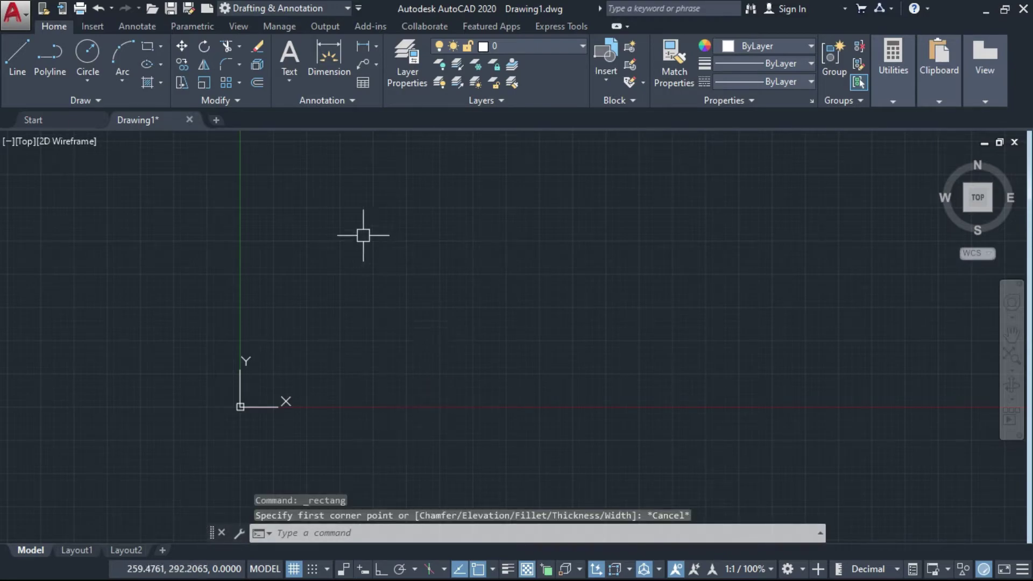
# - Bring up the Drawing Units settings with the UNITS command and look through the available length types
pyautogui.write('UN')
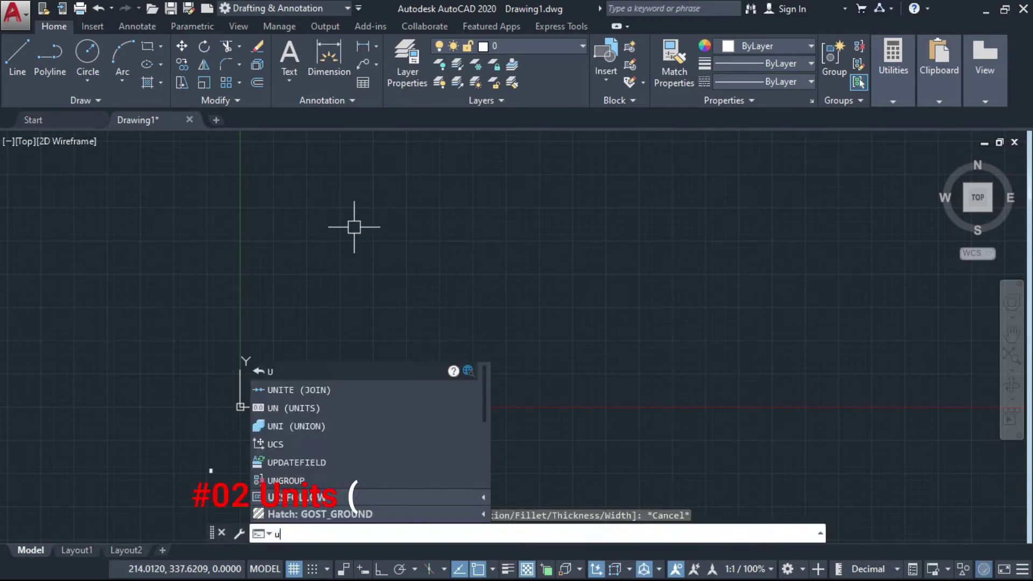
pyautogui.press('Return')
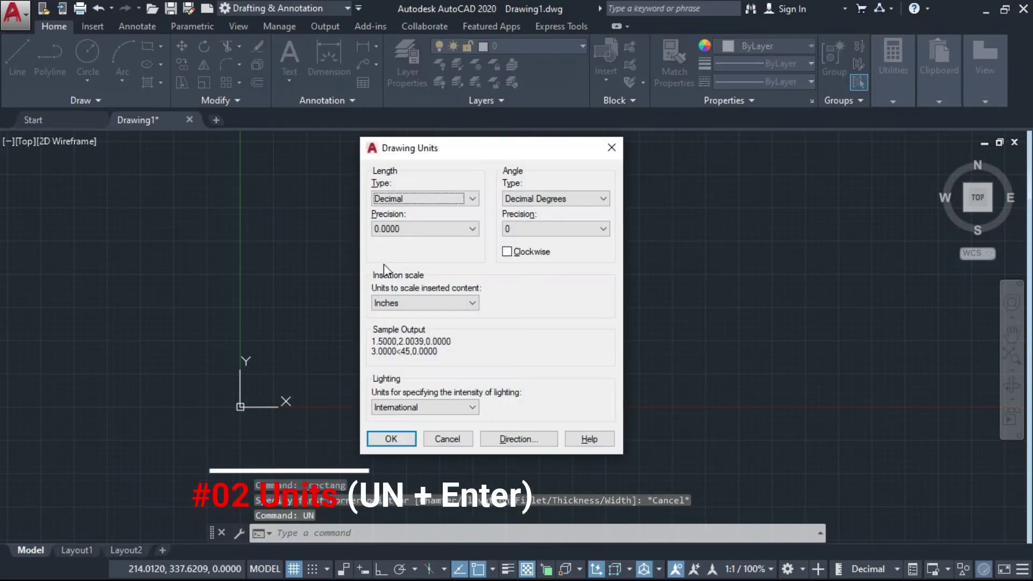
pyautogui.moveTo(503, 155); pyautogui.dragTo(454, 146)
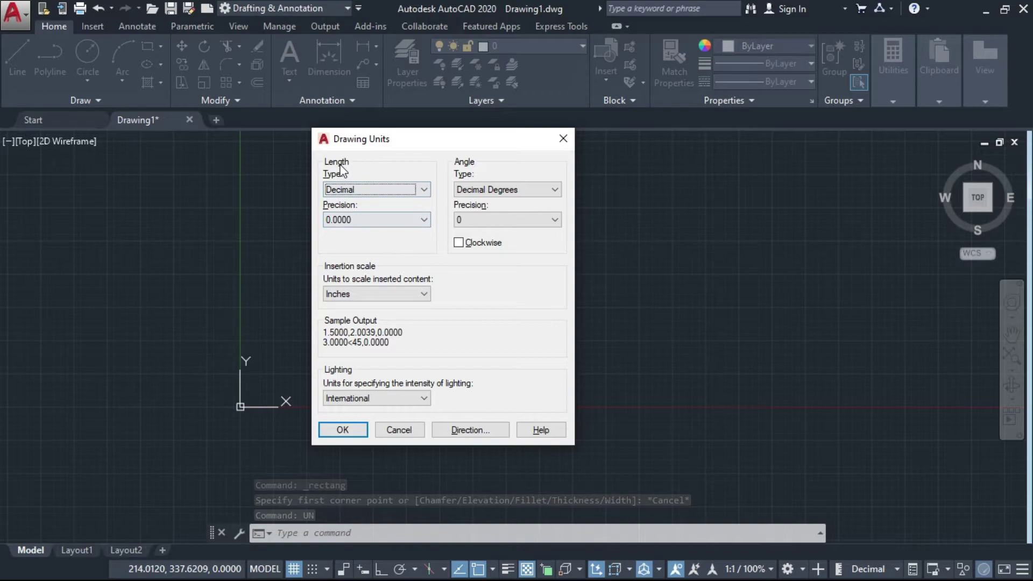
pyautogui.click(422, 192)
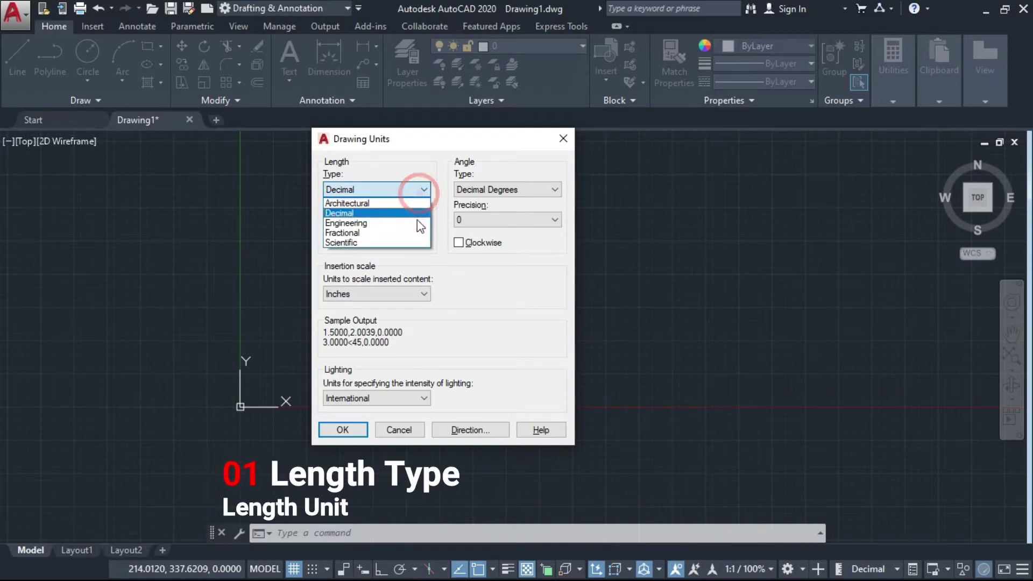
pyautogui.click(402, 173)
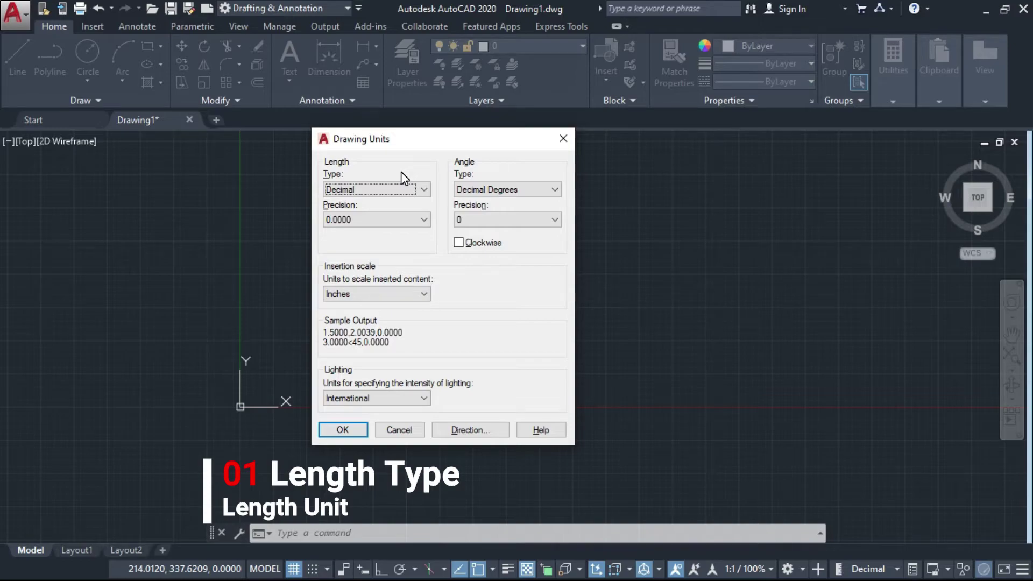
# - Try the length types Architectural, Engineering, Fractional and Scientific in turn, and set the length type back to Decimal
pyautogui.click(404, 189)
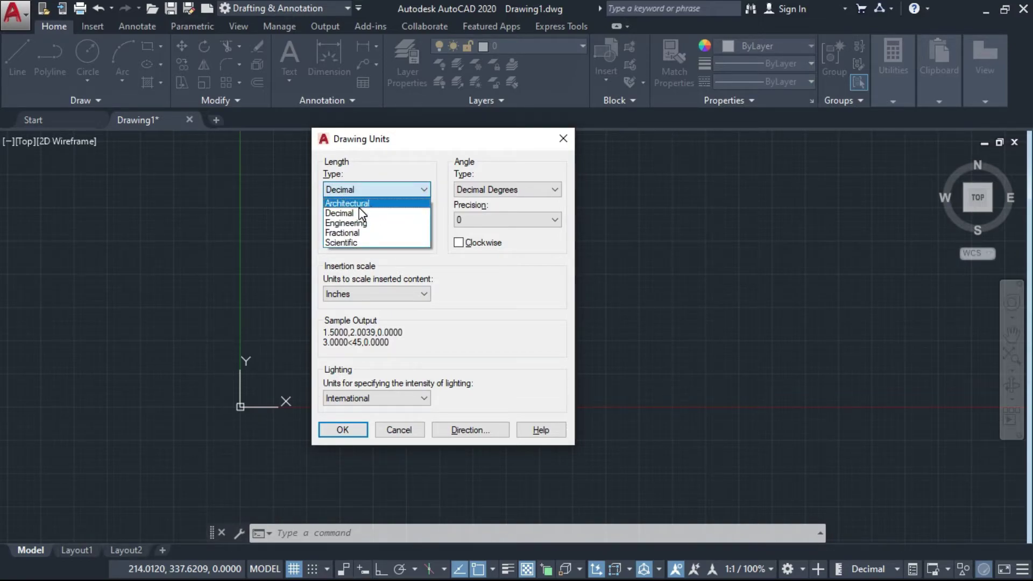
pyautogui.click(374, 203)
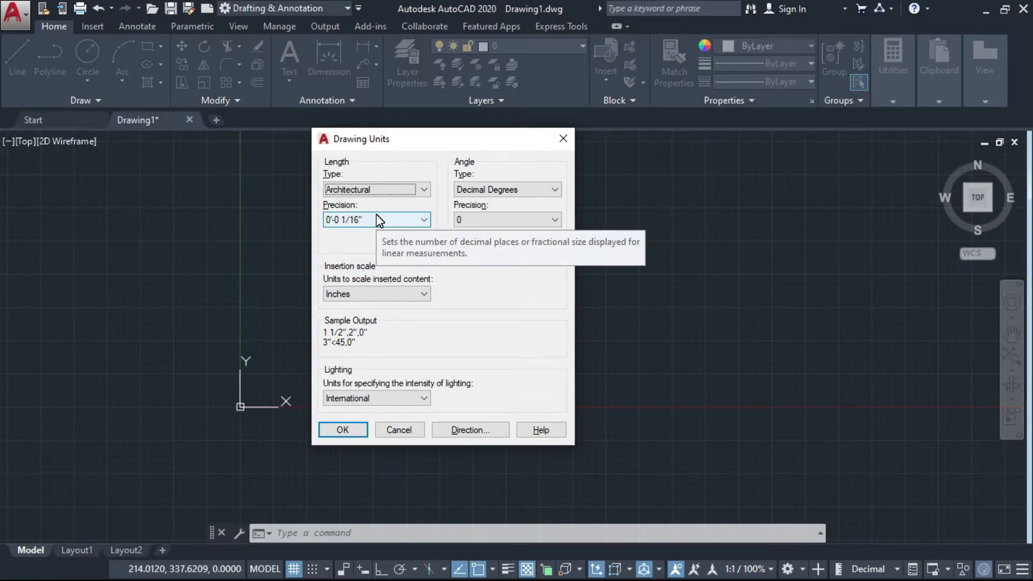
pyautogui.click(387, 191)
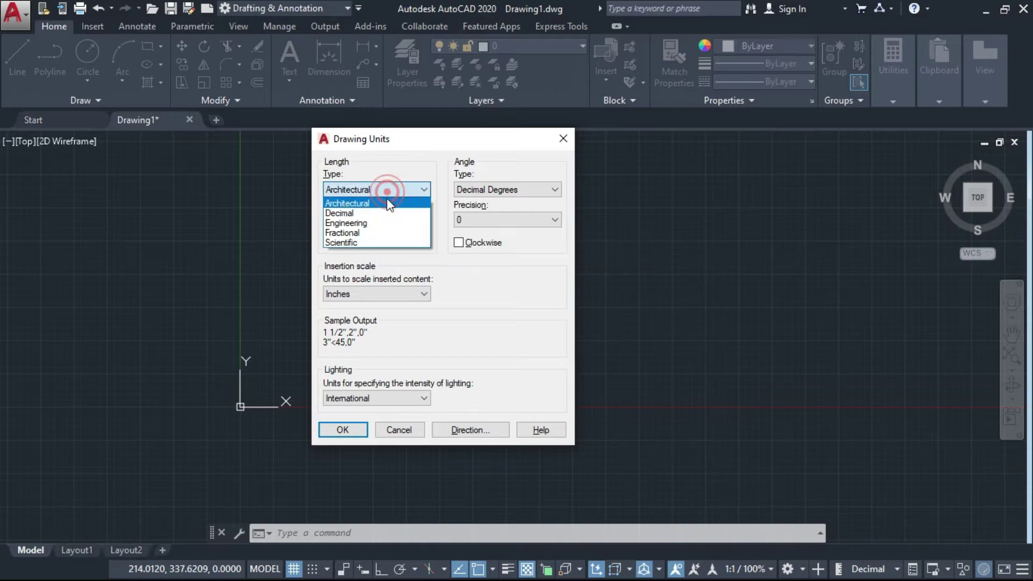
pyautogui.click(366, 224)
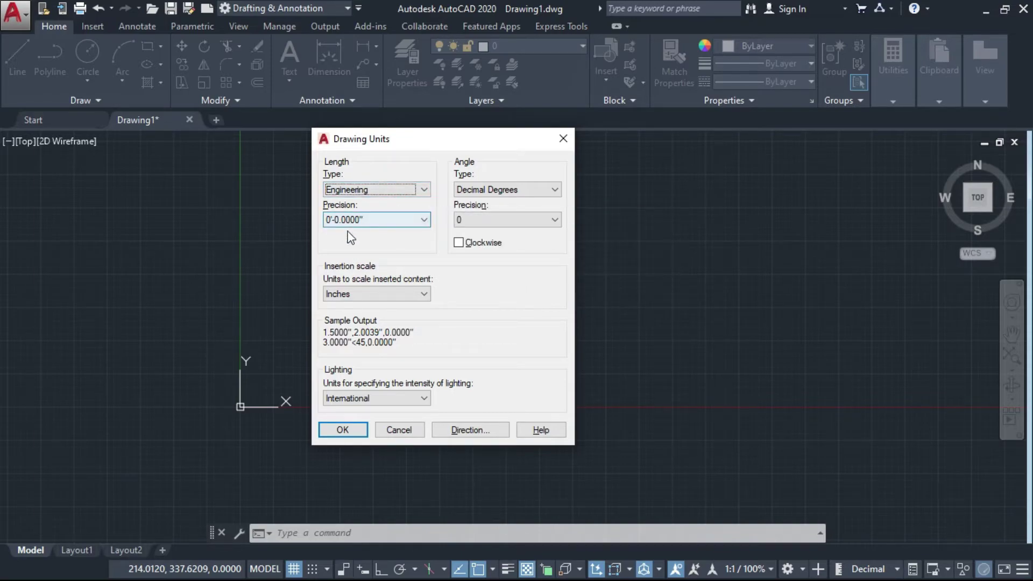
pyautogui.click(389, 189)
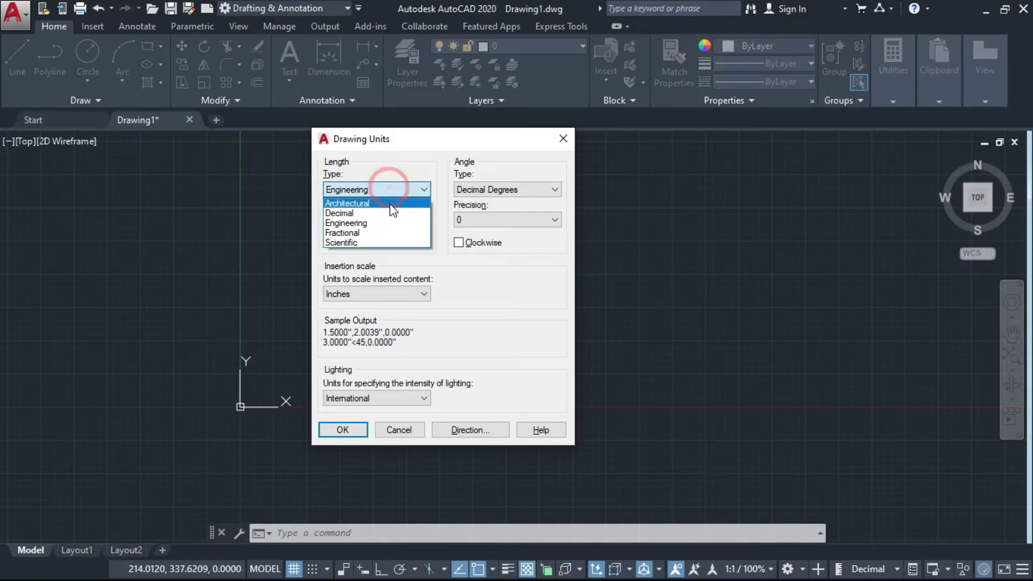
pyautogui.click(389, 233)
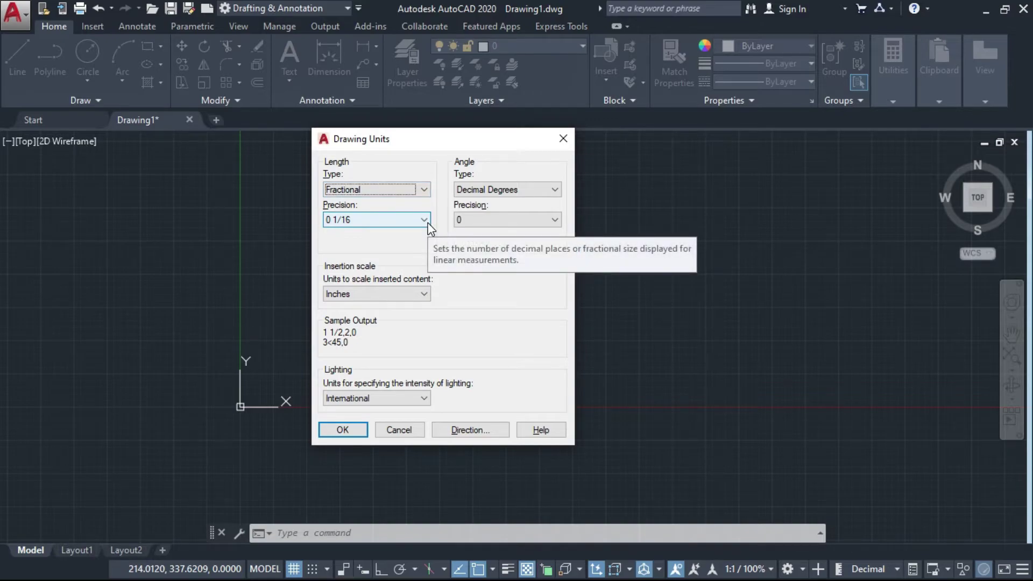
pyautogui.scroll(-1, 421, 189)
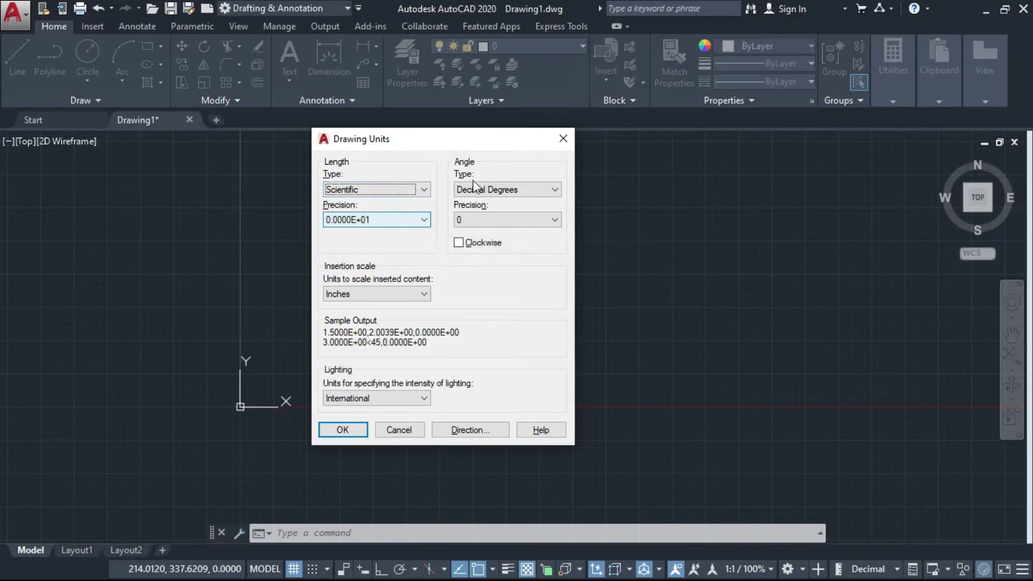
pyautogui.click(424, 189)
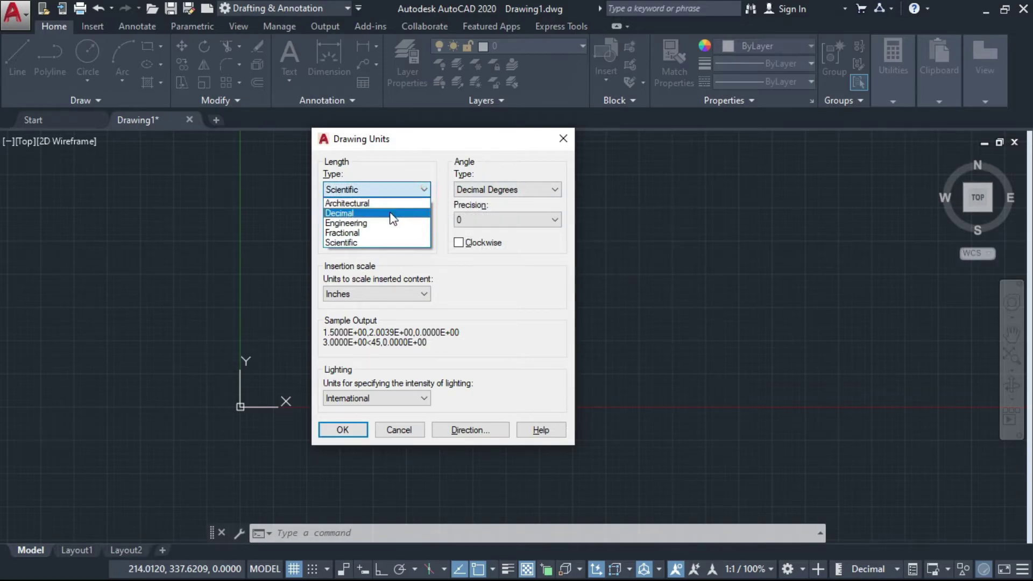
pyautogui.click(389, 211)
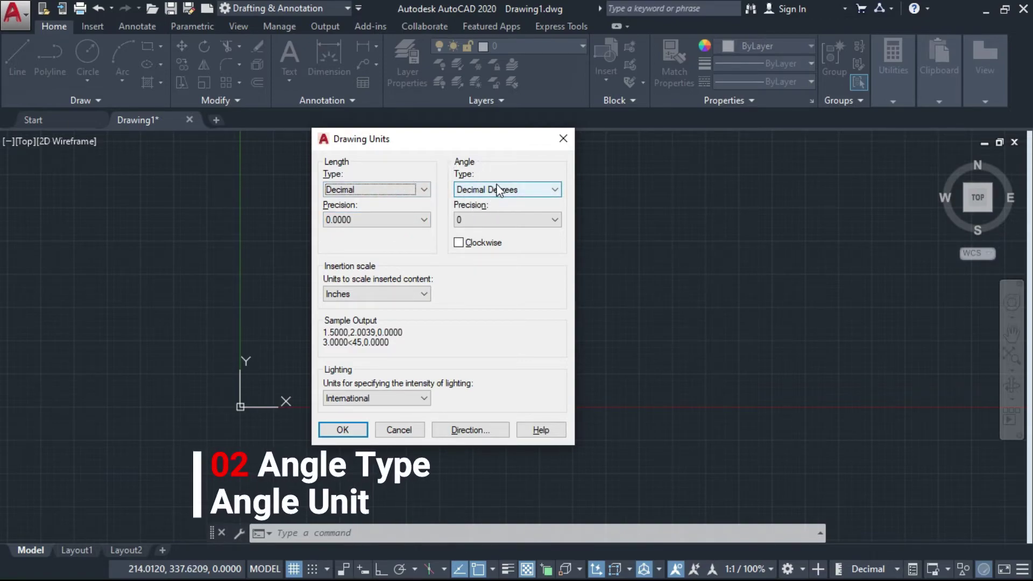
# - Look through the available angle types, keeping Decimal Degrees, and examine the angle precision options
pyautogui.click(529, 188)
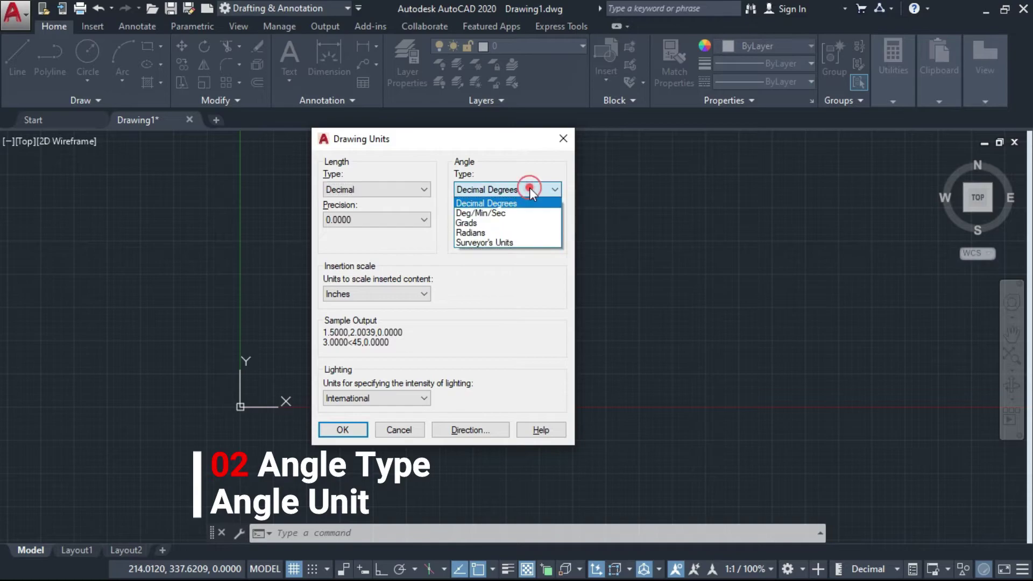
pyautogui.click(446, 172)
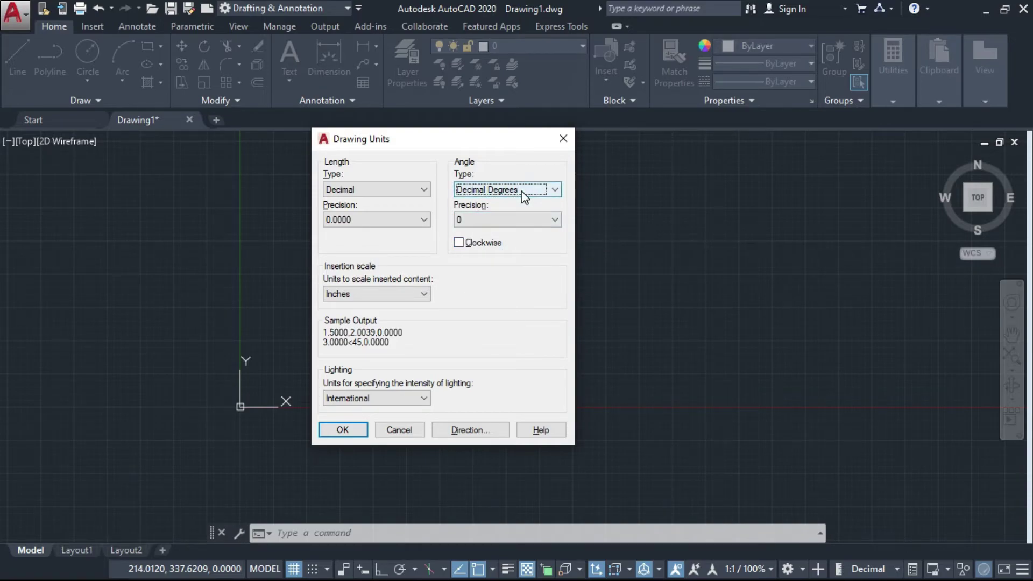
pyautogui.click(543, 189)
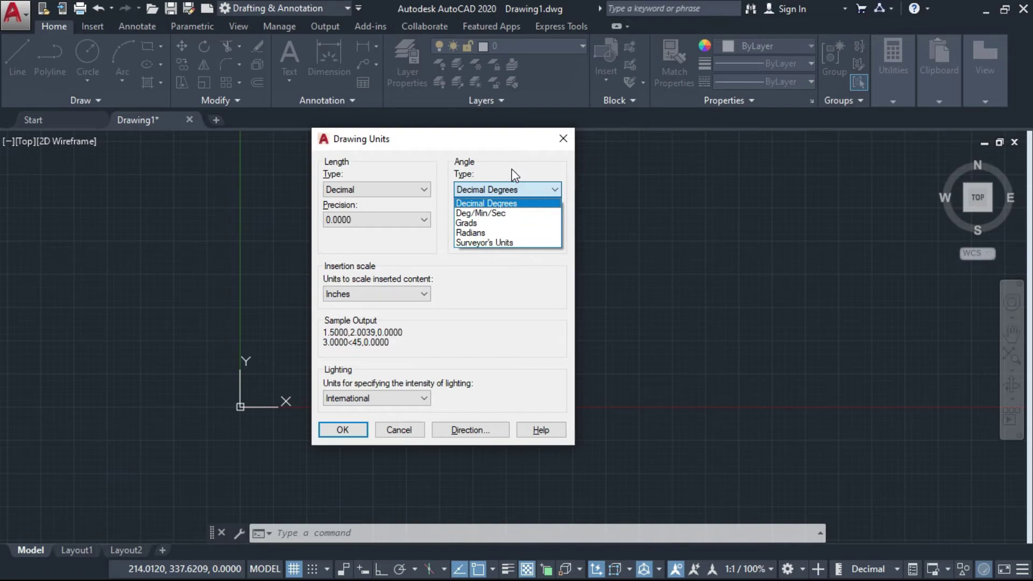
pyautogui.click(486, 201)
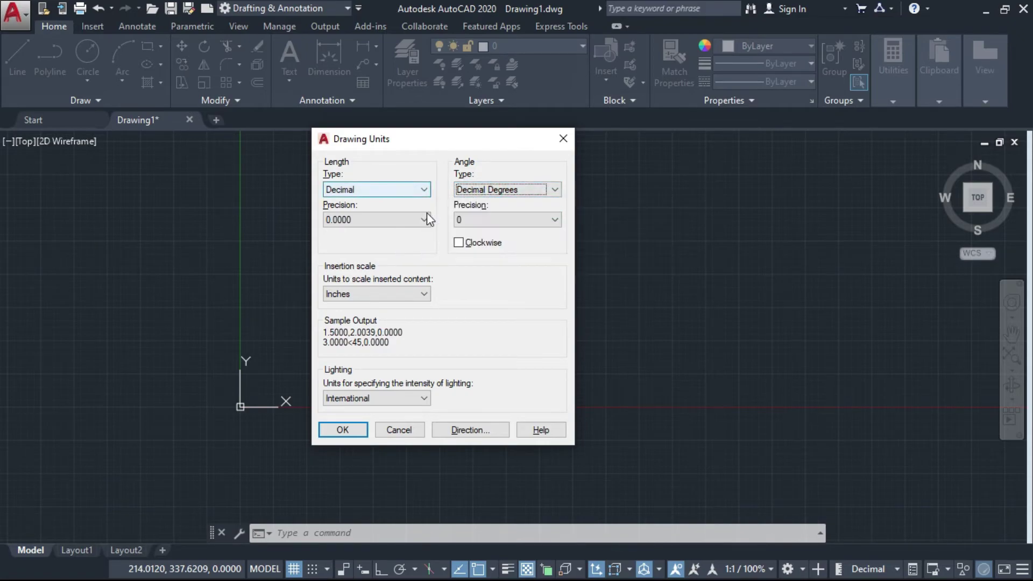
pyautogui.click(486, 221)
pyautogui.click(399, 237)
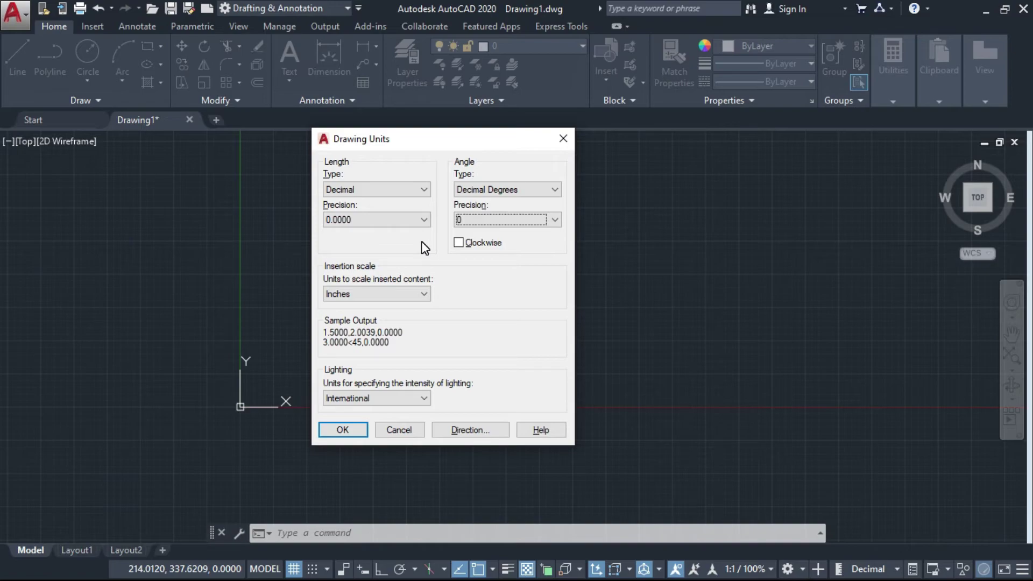
# - Try the length precisions 0.0, 0.00 and 0.000 in turn, and set the length precision back to 0.0000
pyautogui.click(460, 221)
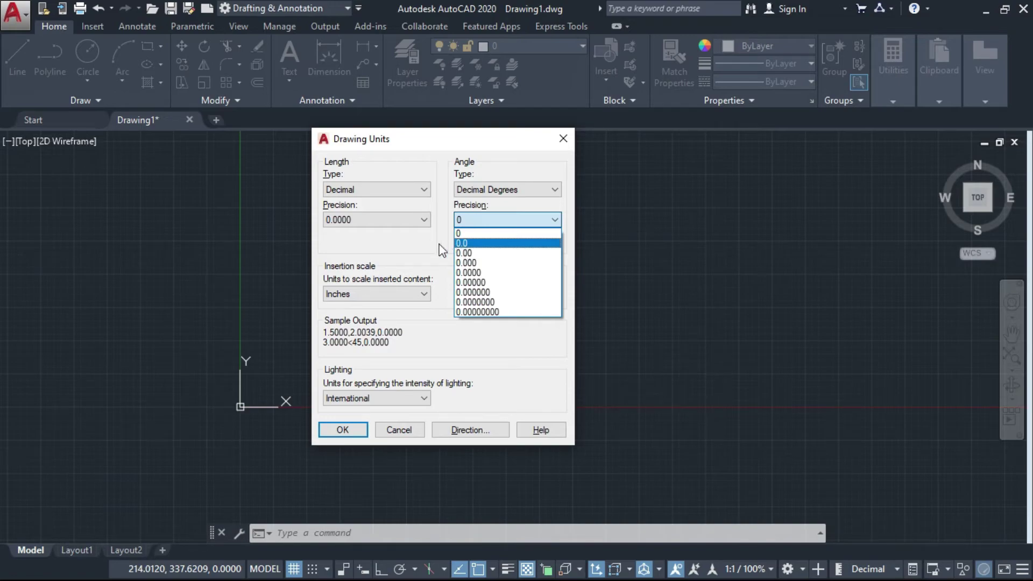
pyautogui.click(403, 238)
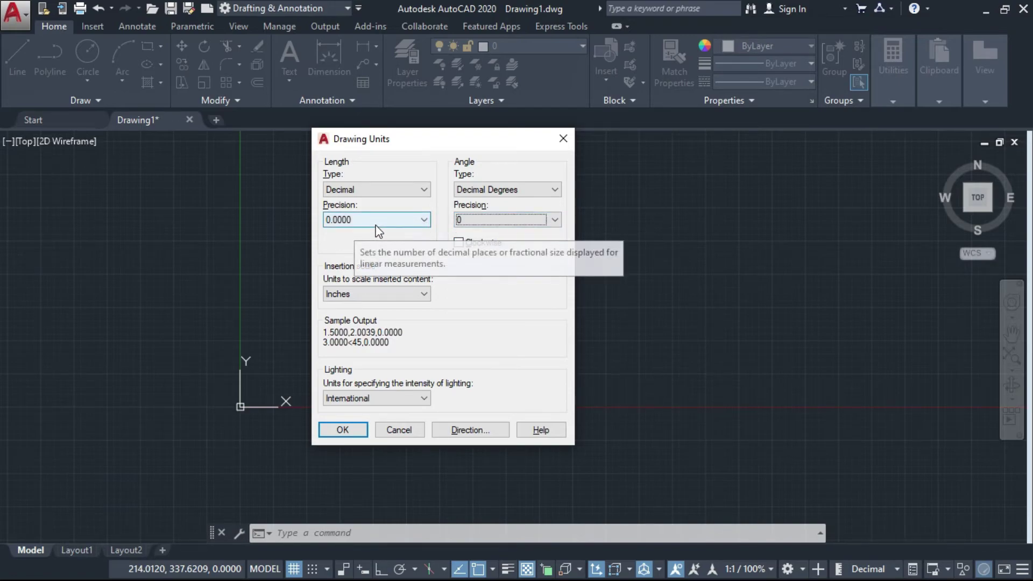
pyautogui.click(419, 221)
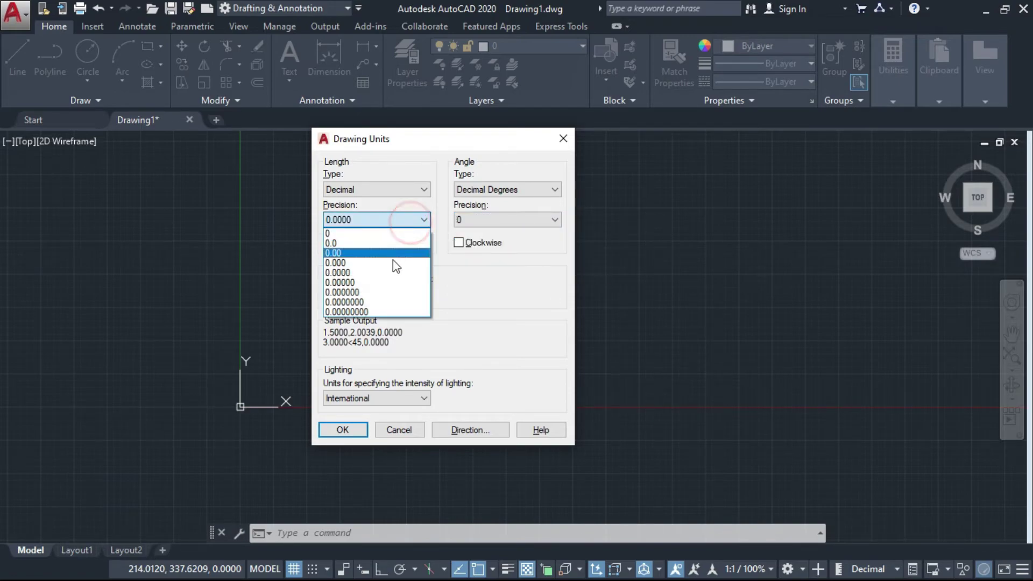
pyautogui.click(340, 243)
pyautogui.click(398, 219)
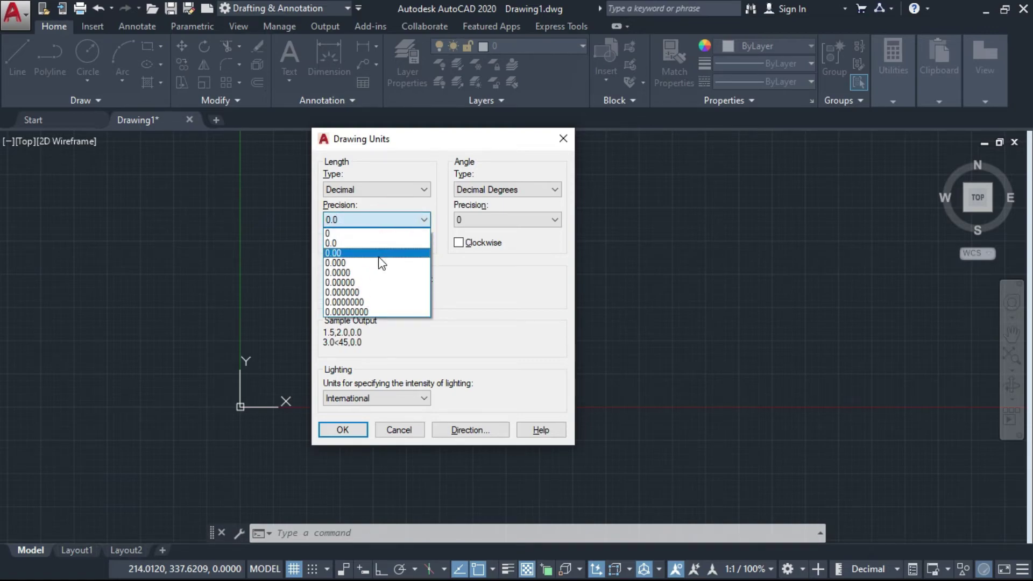
pyautogui.click(383, 253)
pyautogui.click(376, 220)
pyautogui.click(368, 263)
pyautogui.click(369, 220)
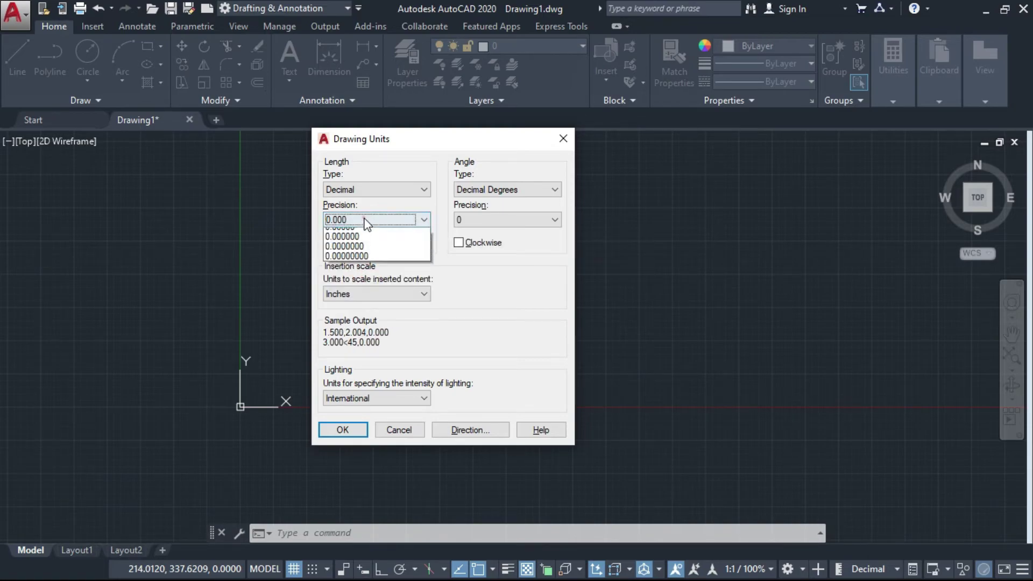
pyautogui.click(366, 270)
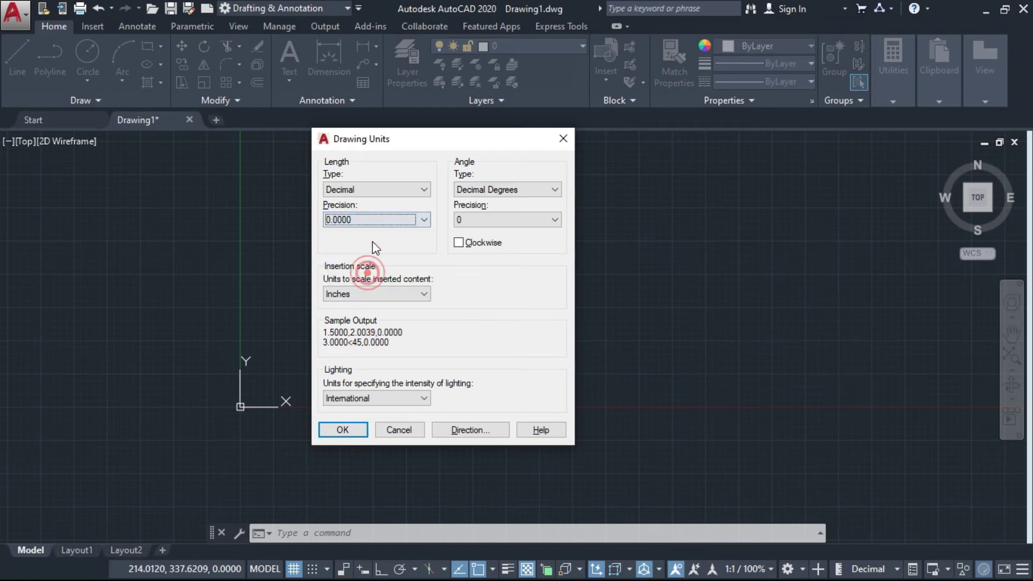
# - Look through the available units for scaling inserted content, keeping Inches
pyautogui.click(478, 222)
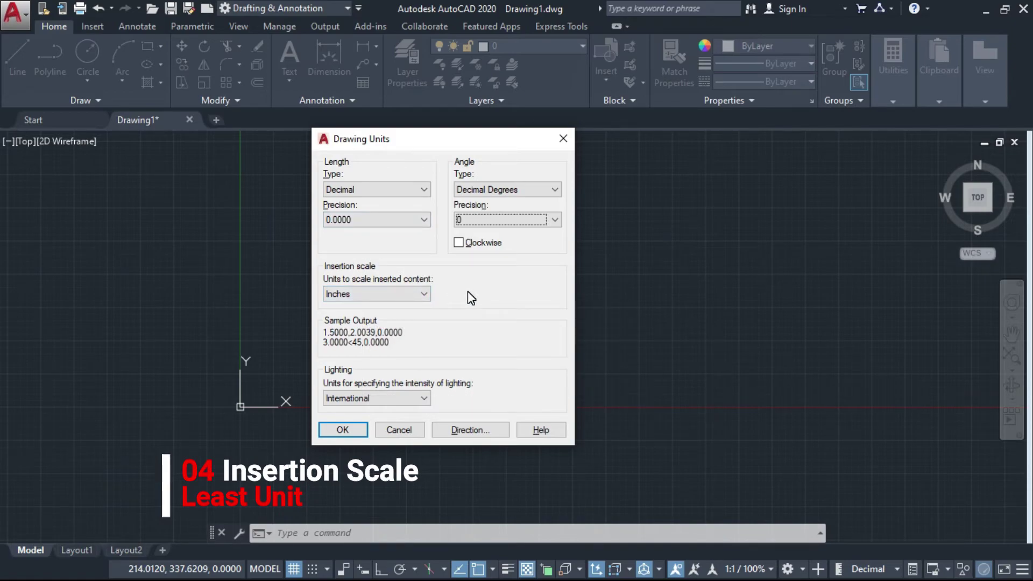
pyautogui.click(424, 295)
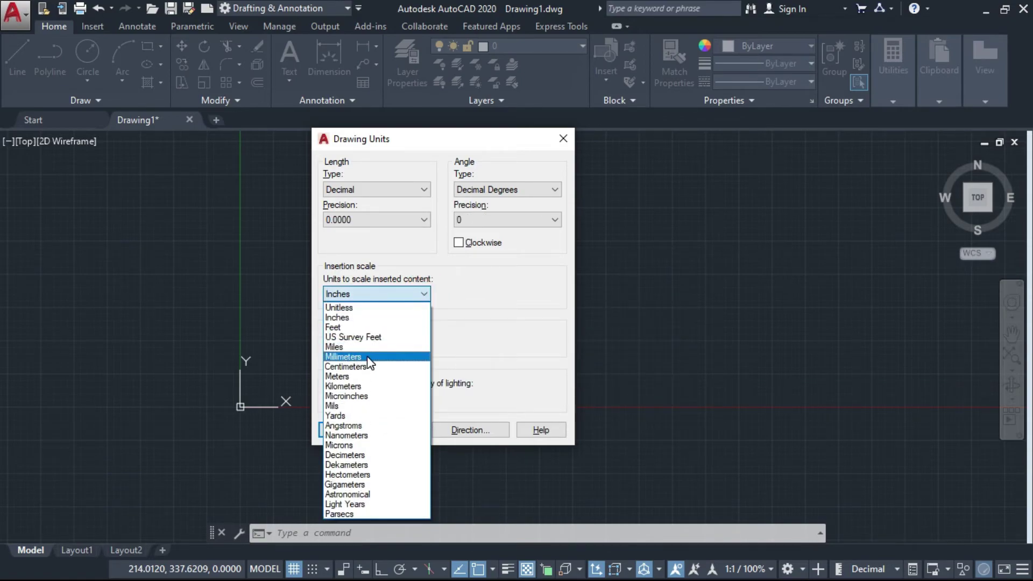
pyautogui.click(496, 310)
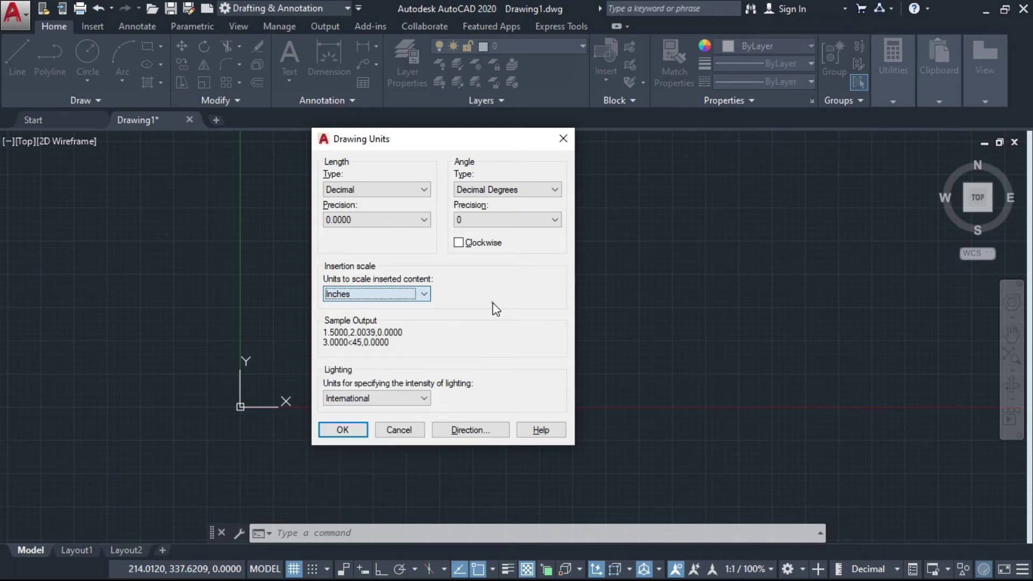
pyautogui.moveTo(402, 297)
# - Check the insertion scale with the UNITS command and accept the settings with Decimal lengths and Inches
pyautogui.write('un')
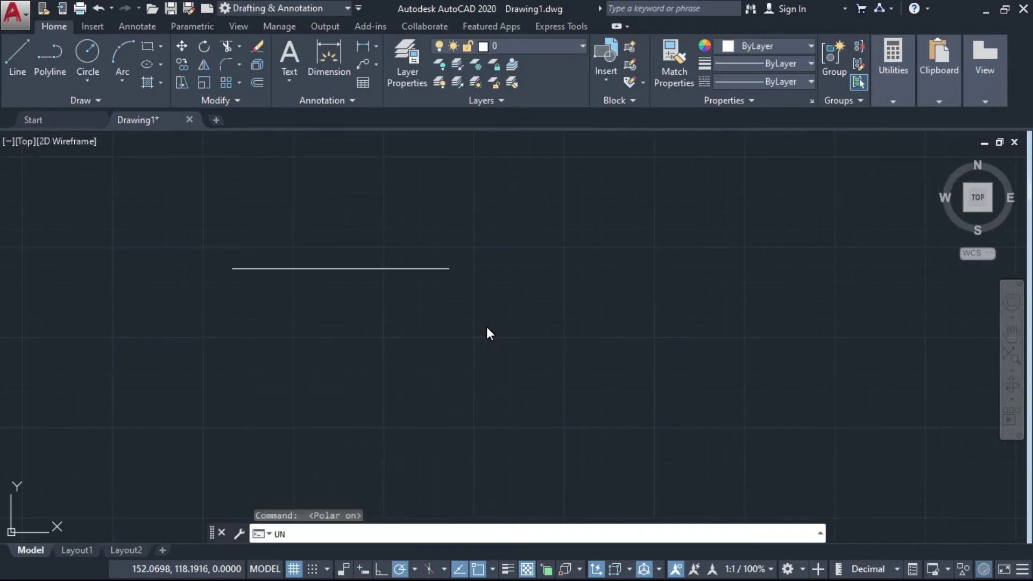
pyautogui.press('Return')
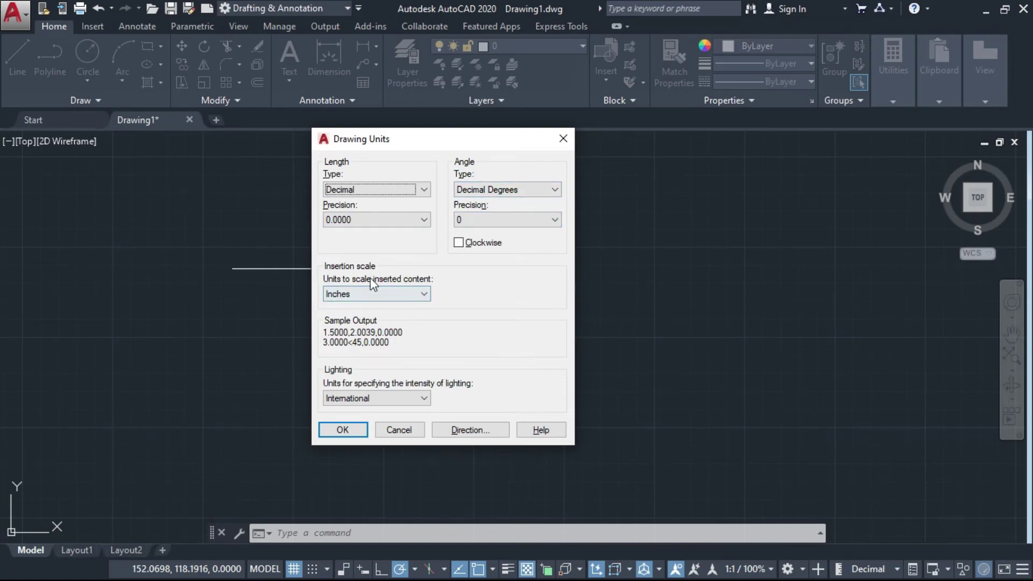
pyautogui.click(342, 430)
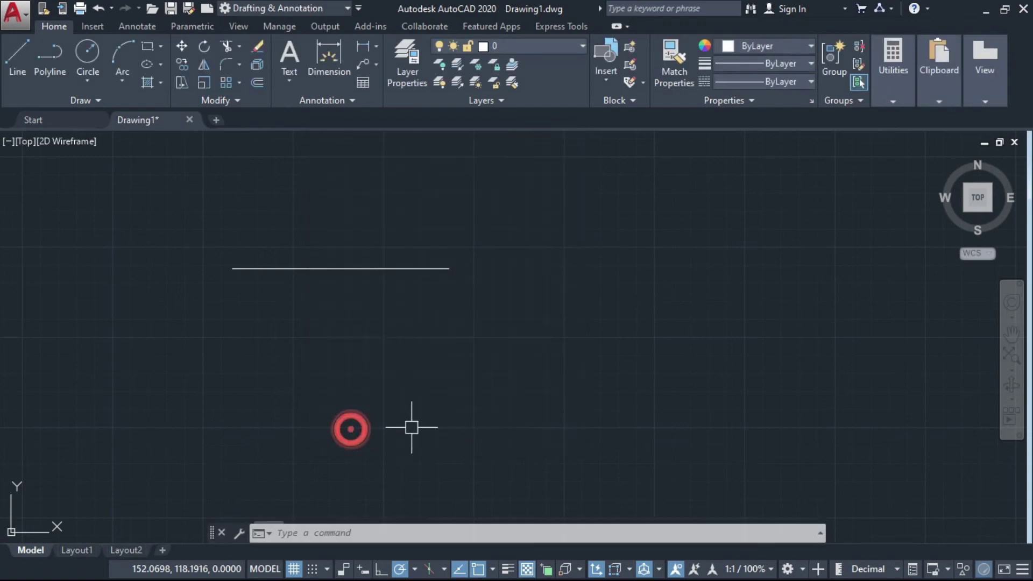
# - Turn on Ortho and try to draw a 6' horizontal line below the existing line with Decimal length units
pyautogui.click(27, 66)
pyautogui.click(273, 347)
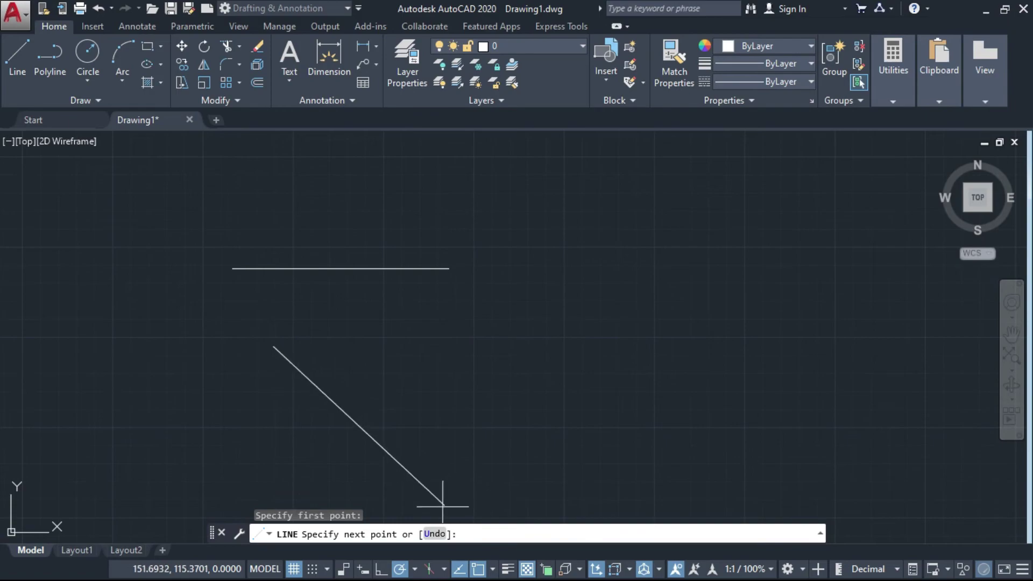
pyautogui.click(382, 570)
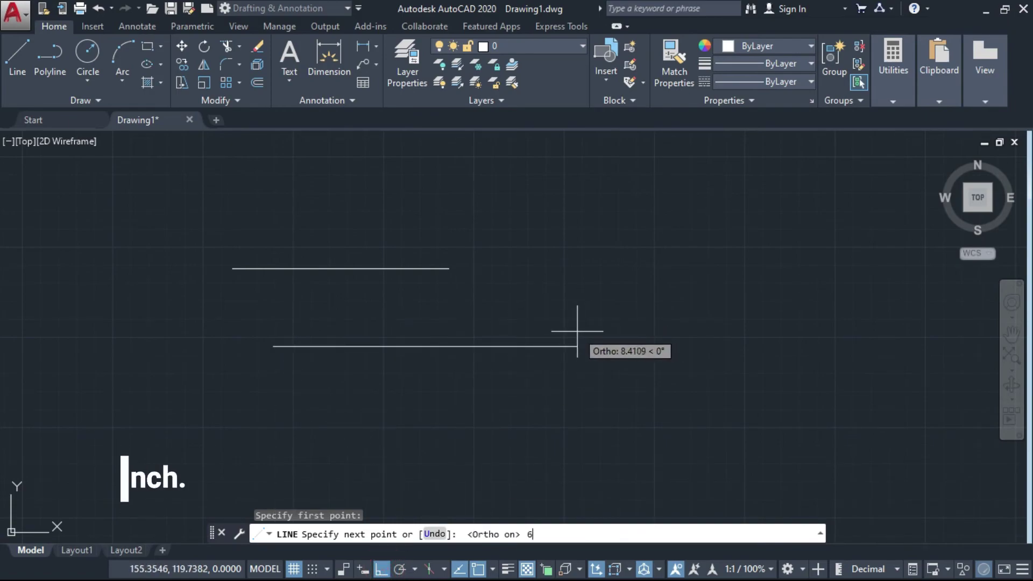
pyautogui.write("6'")
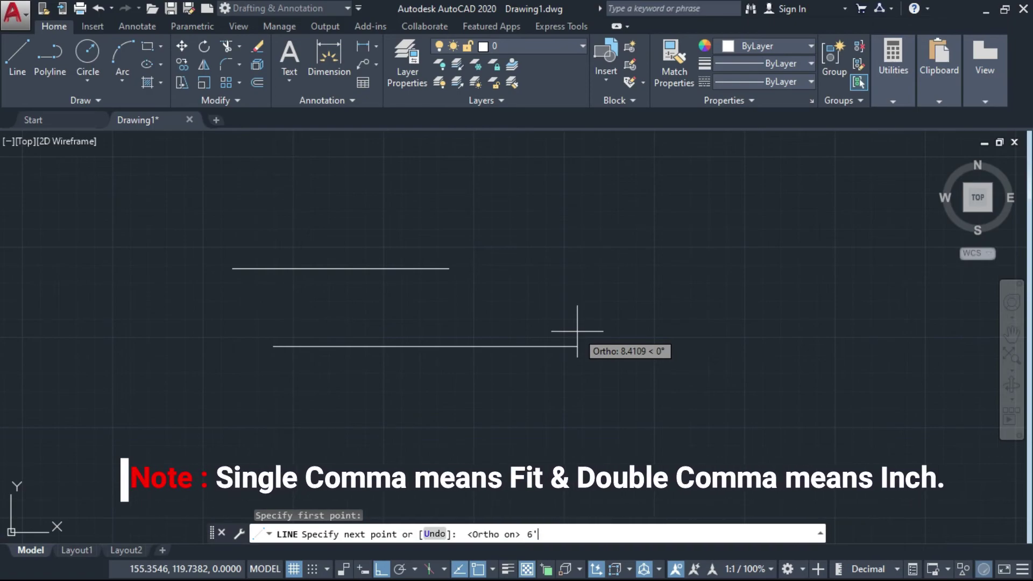
pyautogui.press('Return')
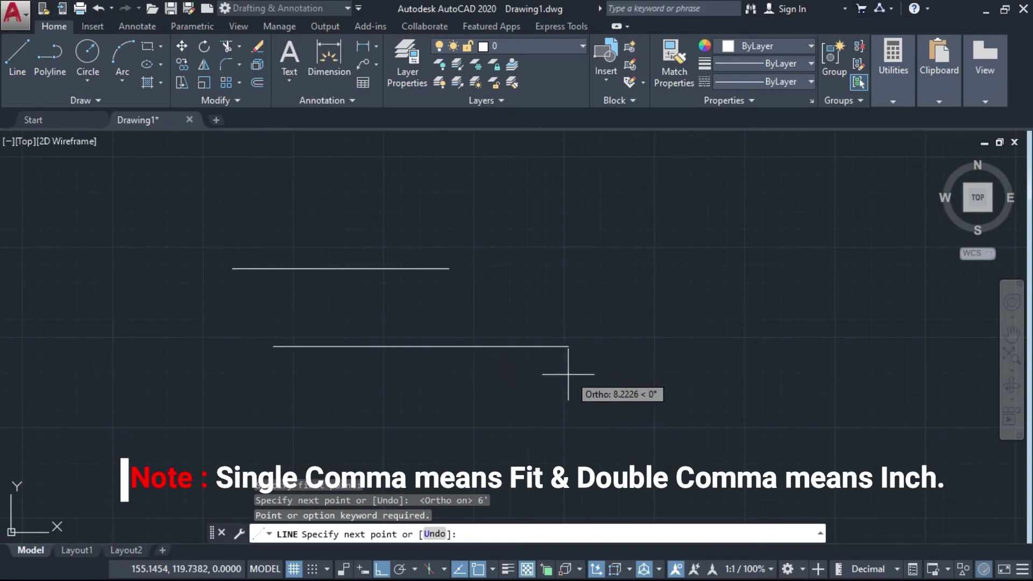
pyautogui.press('Escape')
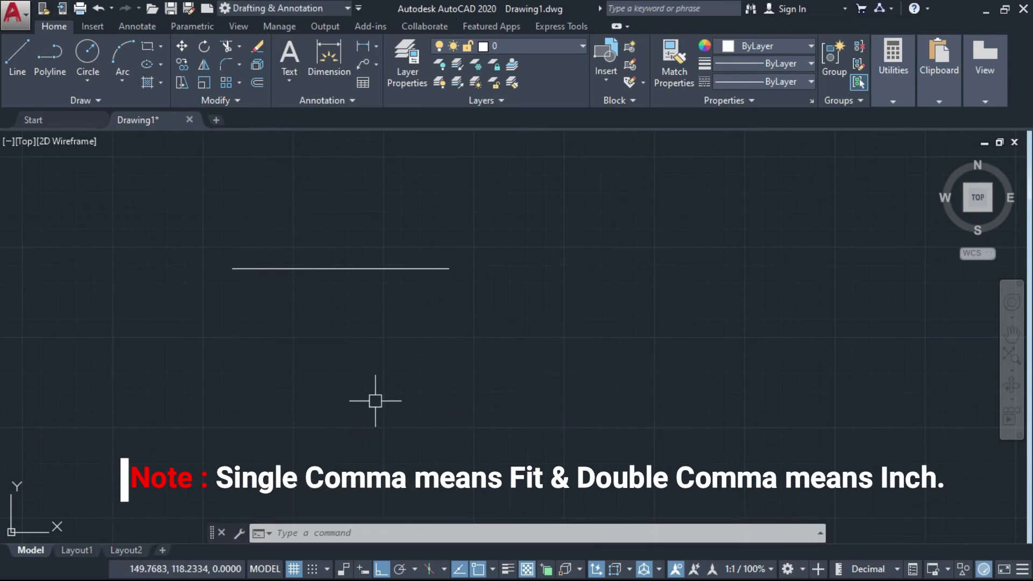
# - Set the drawing's length type to Engineering with the UNITS command
pyautogui.write('UN')
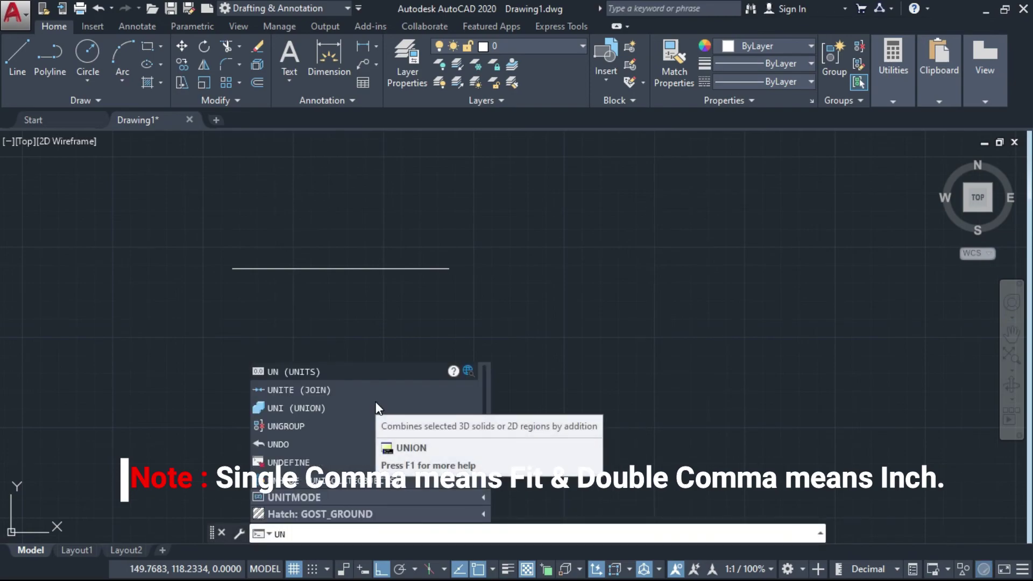
pyautogui.press('Return')
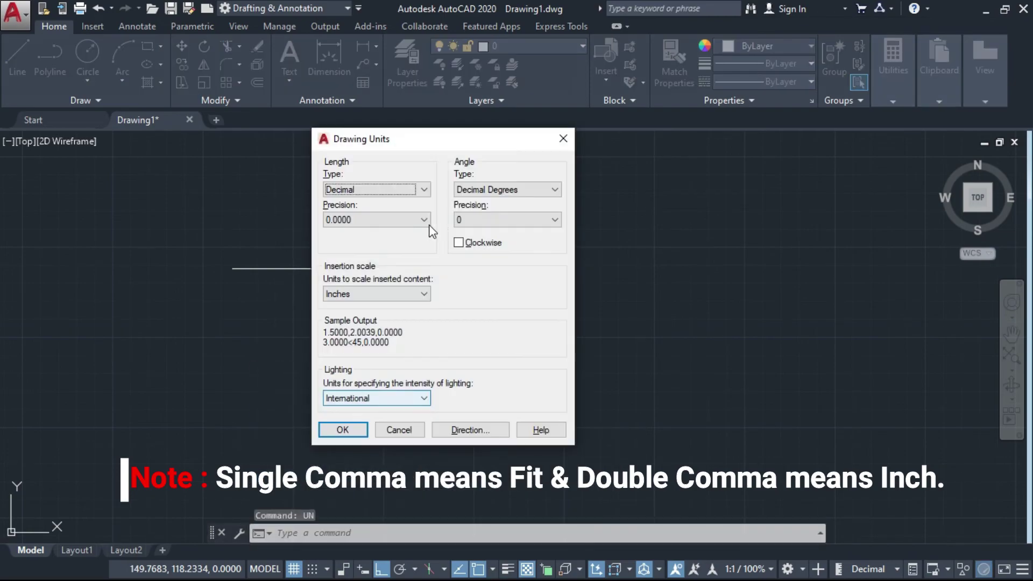
pyautogui.click(425, 189)
pyautogui.click(357, 223)
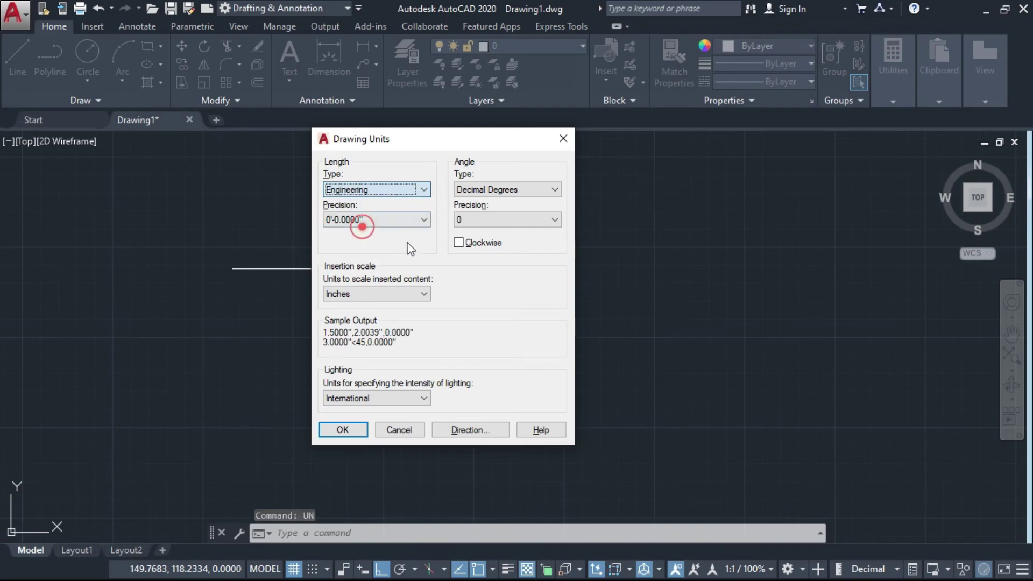
pyautogui.click(342, 429)
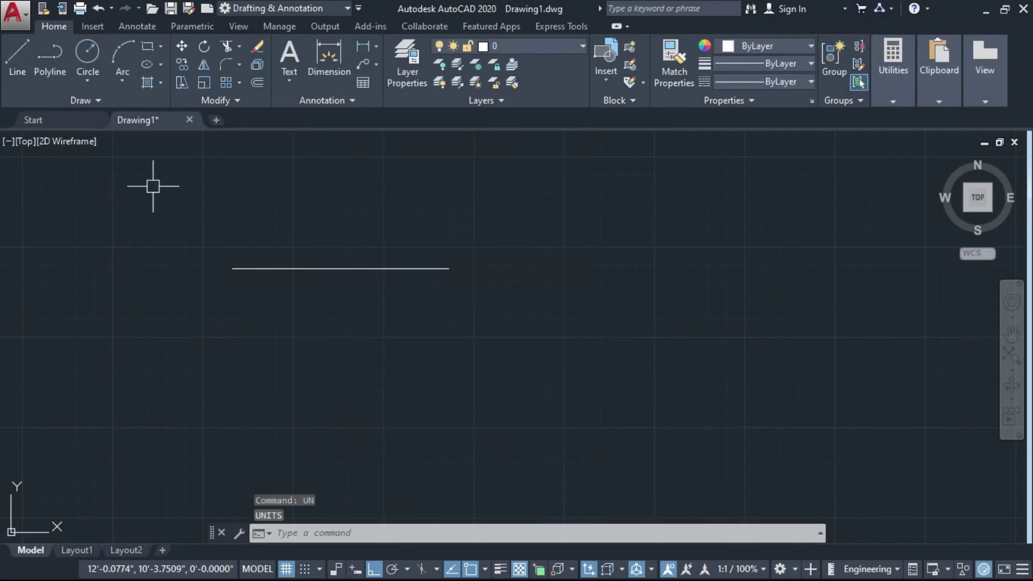
# - Draw a narrow closed outline near the existing line, starting with a 6' horizontal segment followed by an upward segment of length 3
pyautogui.click(19, 62)
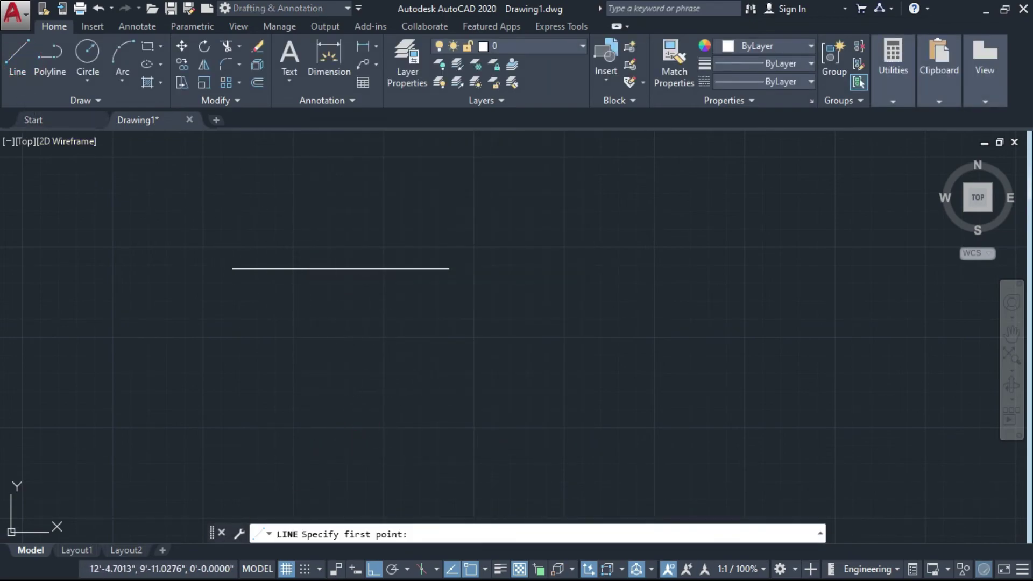
pyautogui.click(337, 372)
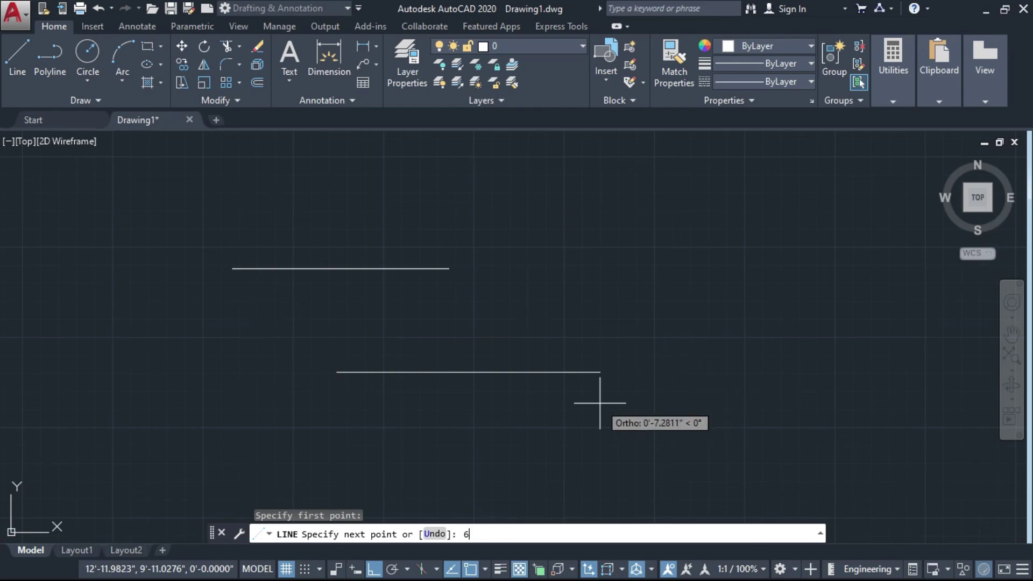
pyautogui.write("6'")
pyautogui.press('Return')
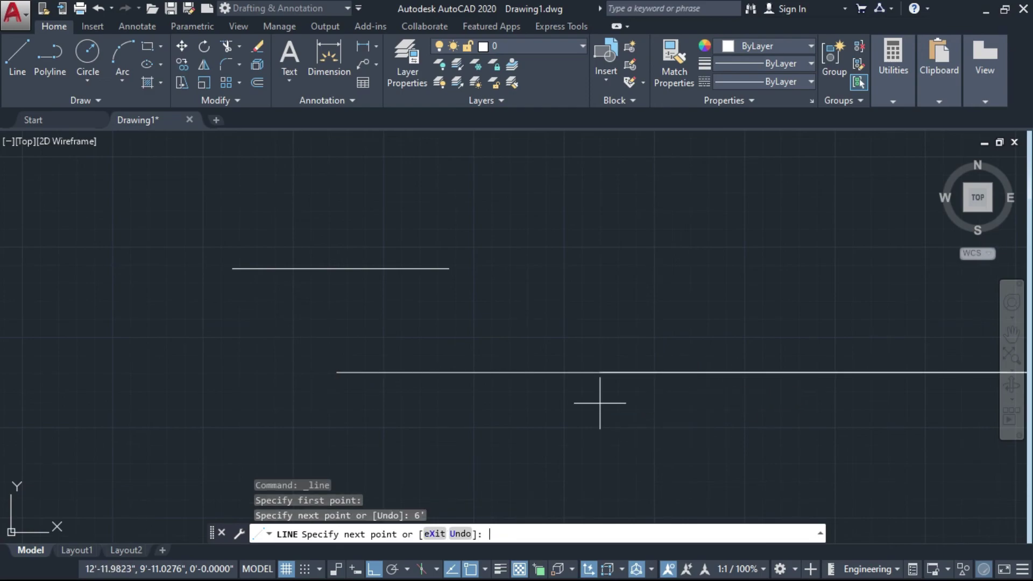
pyautogui.scroll(-4, 764, 422)
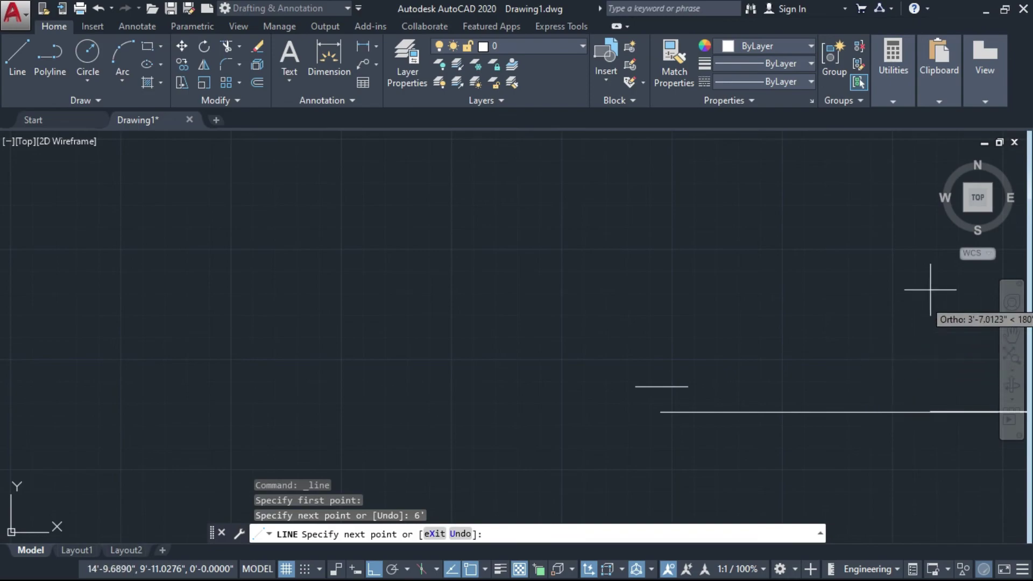
pyautogui.moveTo(945, 358)
pyautogui.mouseDown(button='middle')
pyautogui.moveTo(703, 430)
pyautogui.moveTo(518, 345)
pyautogui.mouseUp(button='middle')
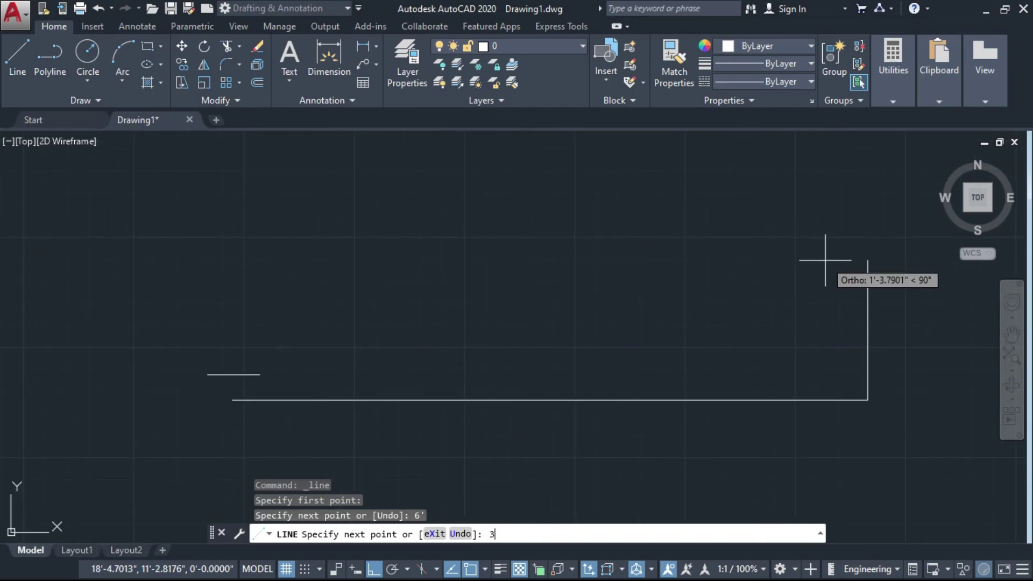
pyautogui.press('Return')
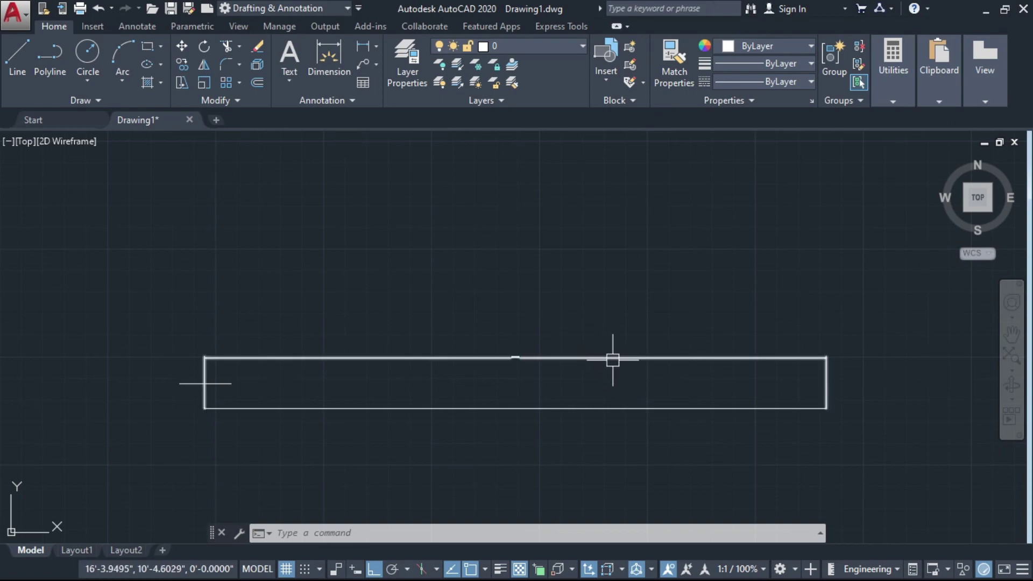
pyautogui.scroll(2, 608, 344)
pyautogui.scroll(-4, 662, 362)
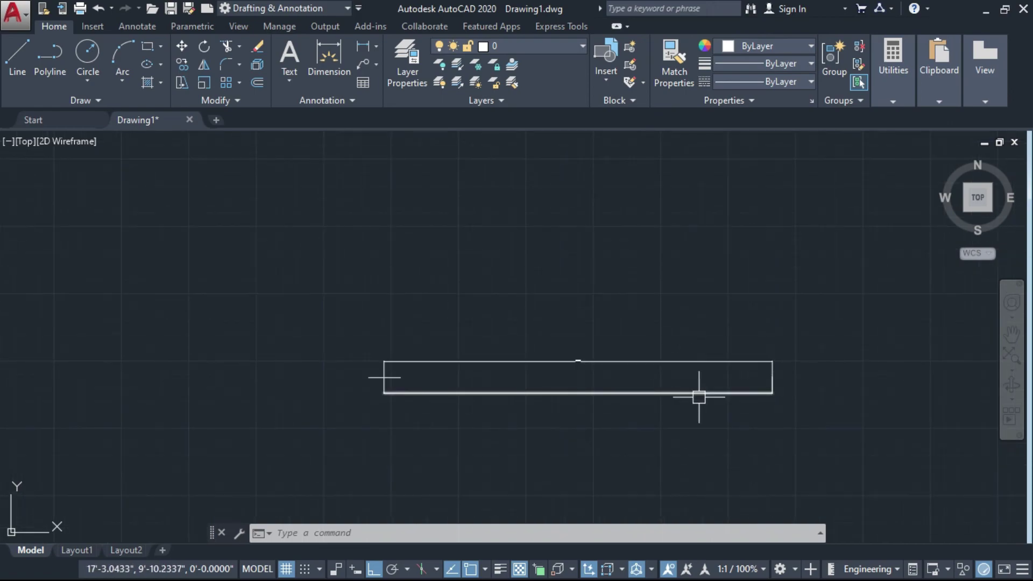
pyautogui.scroll(4, 696, 397)
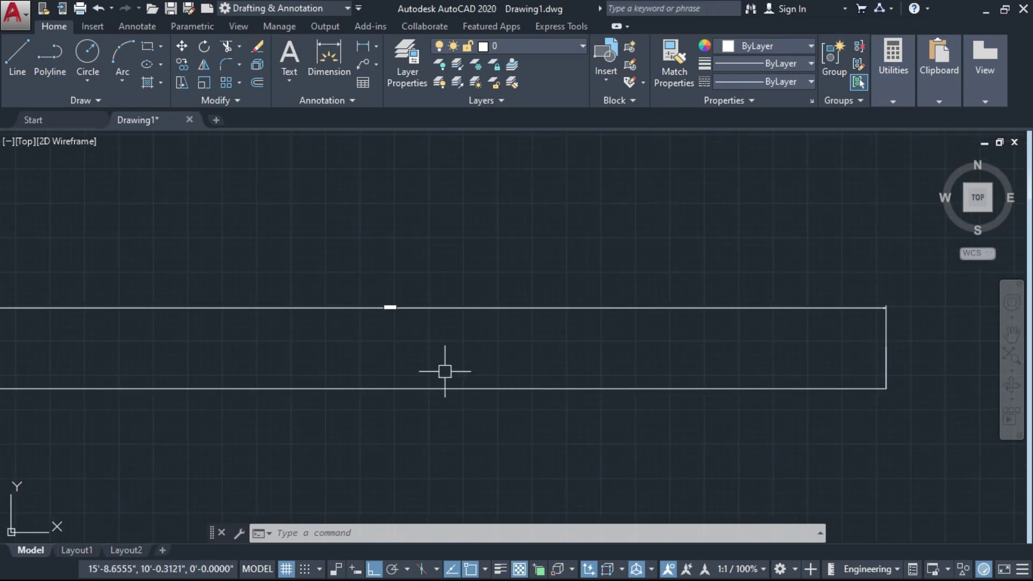
pyautogui.scroll(-4, 472, 393)
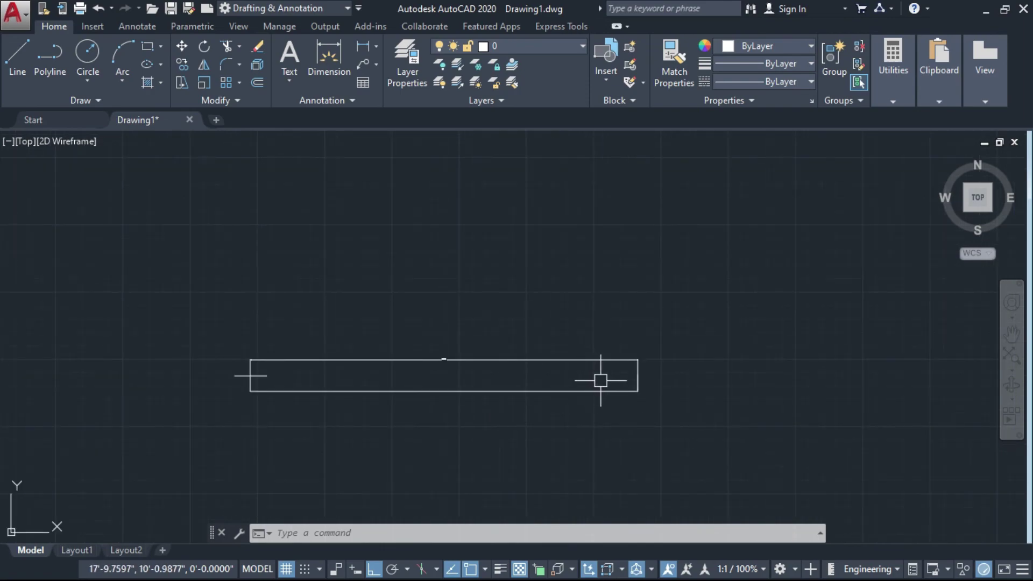
pyautogui.scroll(5, 512, 380)
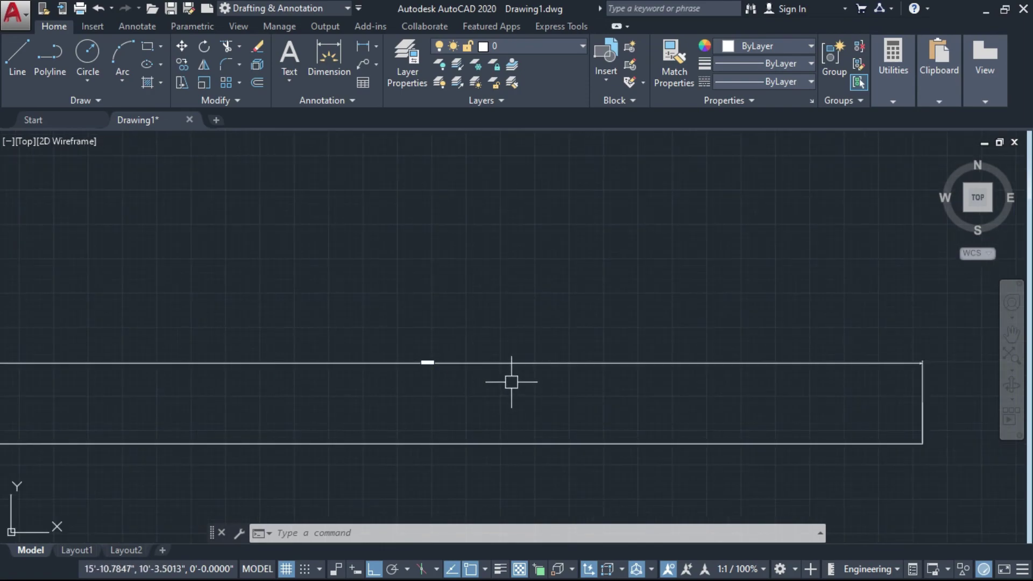
pyautogui.scroll(-5, 515, 380)
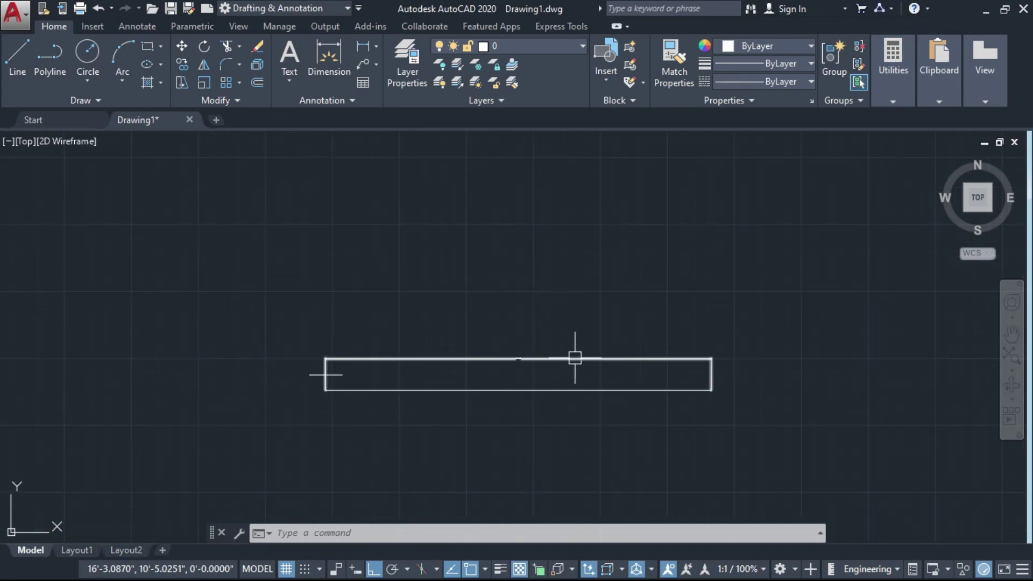